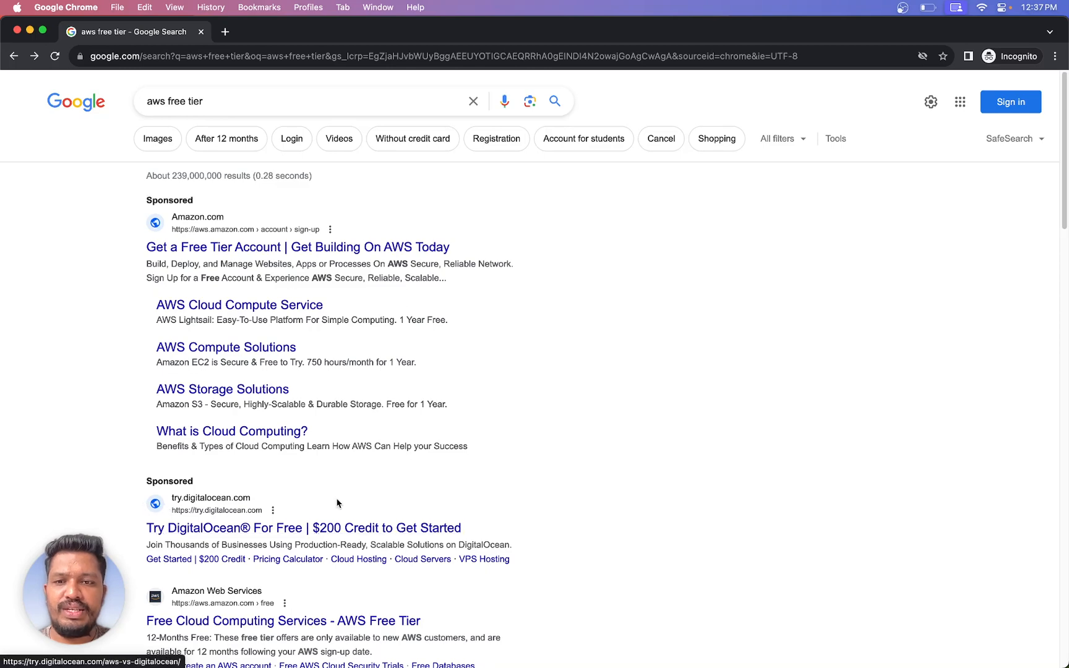
Open the AWS Free Tier page at aws.amazon.com/free from the search results.
scroll(322, 371, down, 5)
scroll(525, 307, down, 3)
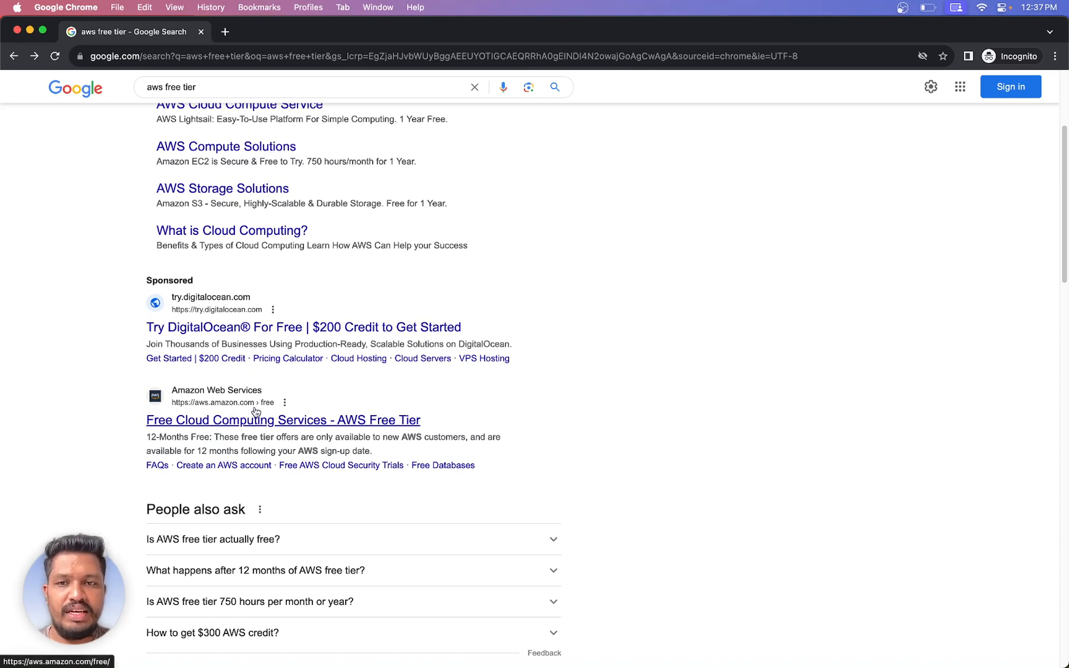
click(189, 423)
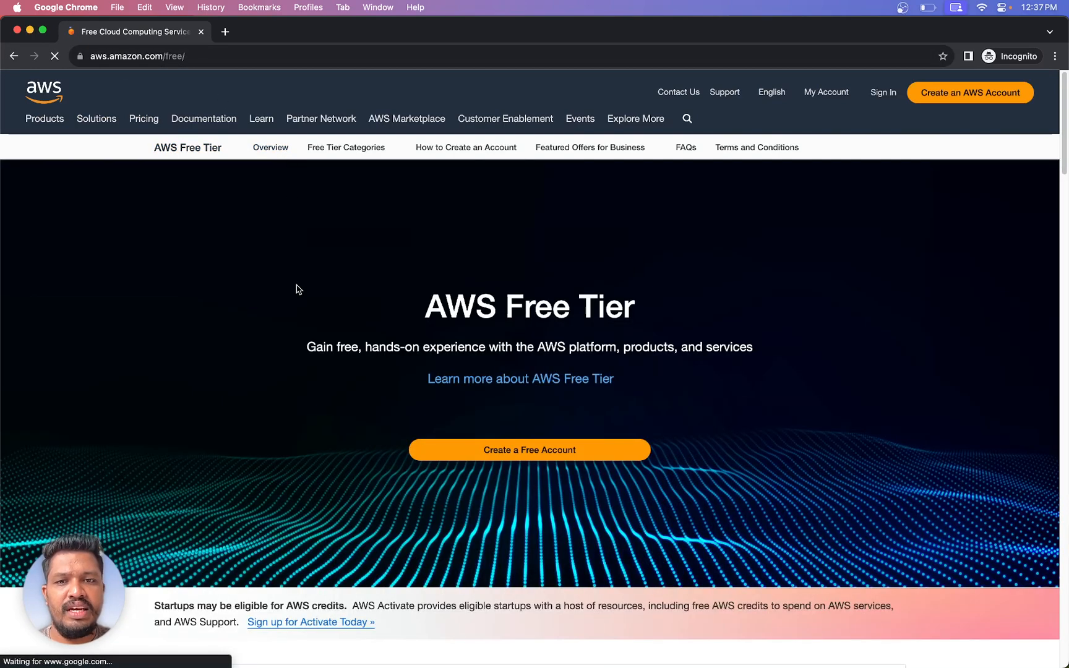
Filter the Free Tier details by the 12 Months Free tier type.
scroll(296, 286, down, 15)
scroll(293, 288, down, 2)
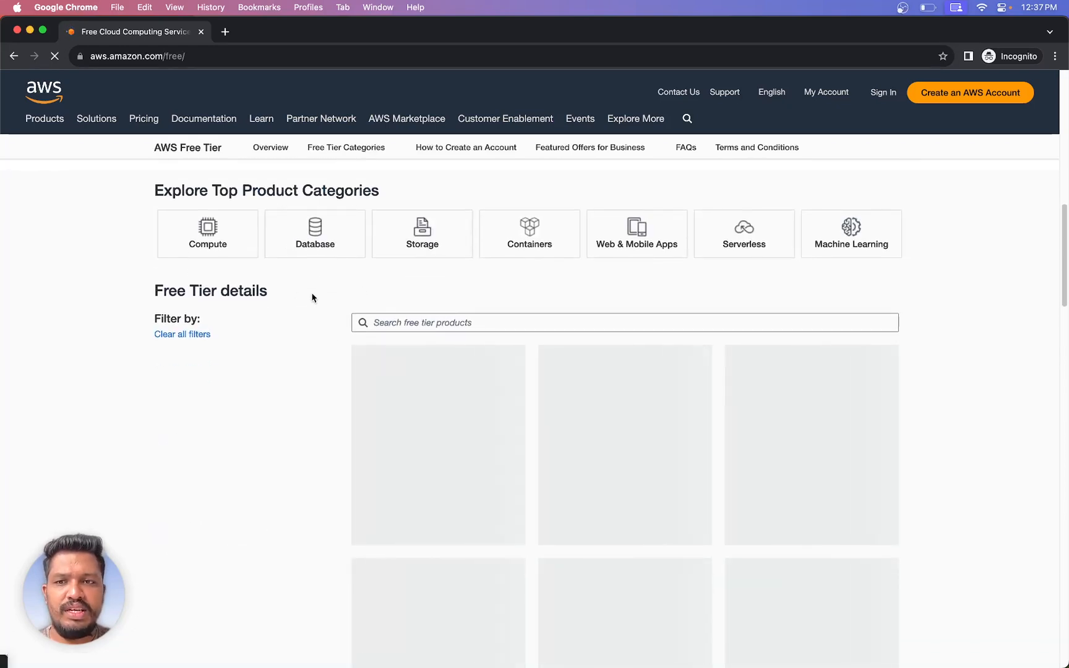
scroll(311, 296, up, 2)
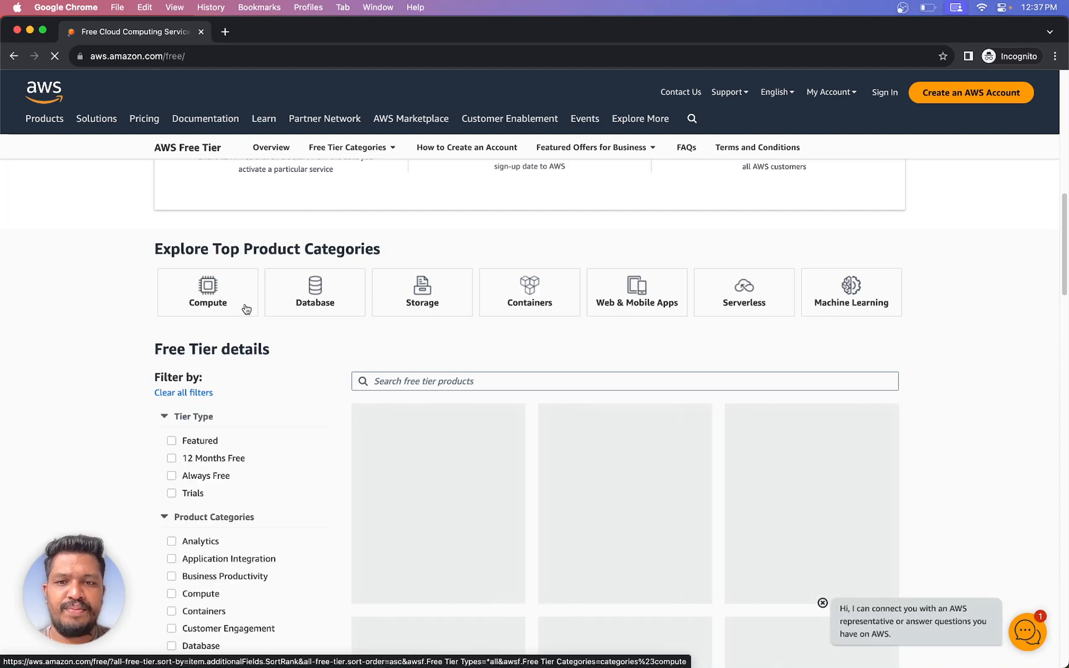
click(171, 459)
mouse_move(390, 489)
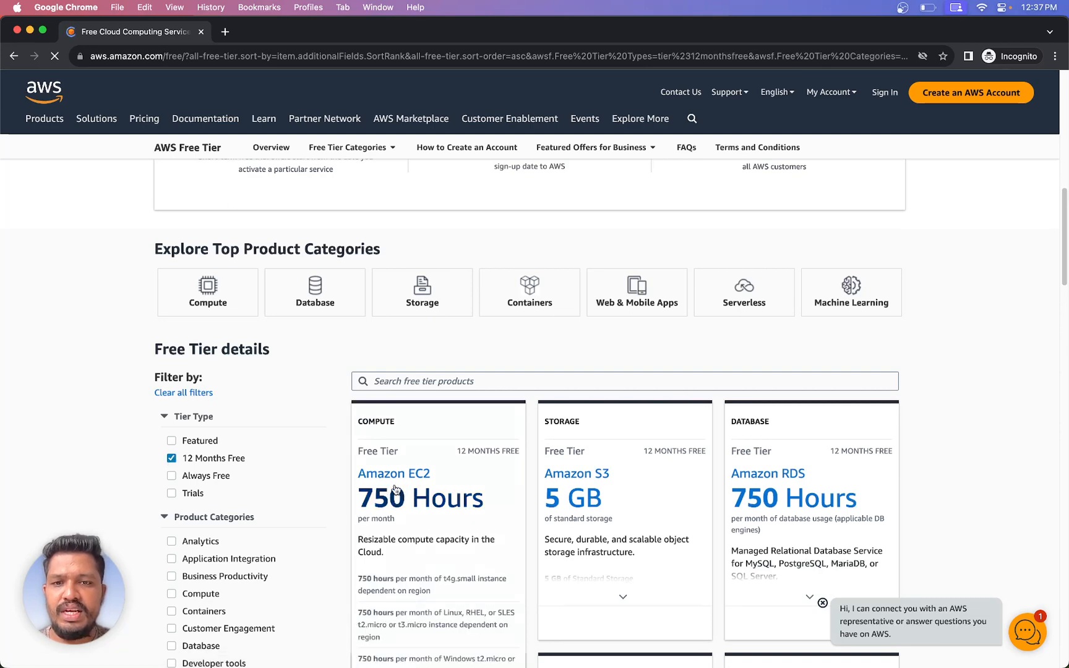
Look through the 12-month free offers, including the Amazon EC2 usage allowances, and return to the page's beginning.
scroll(393, 473, down, 2)
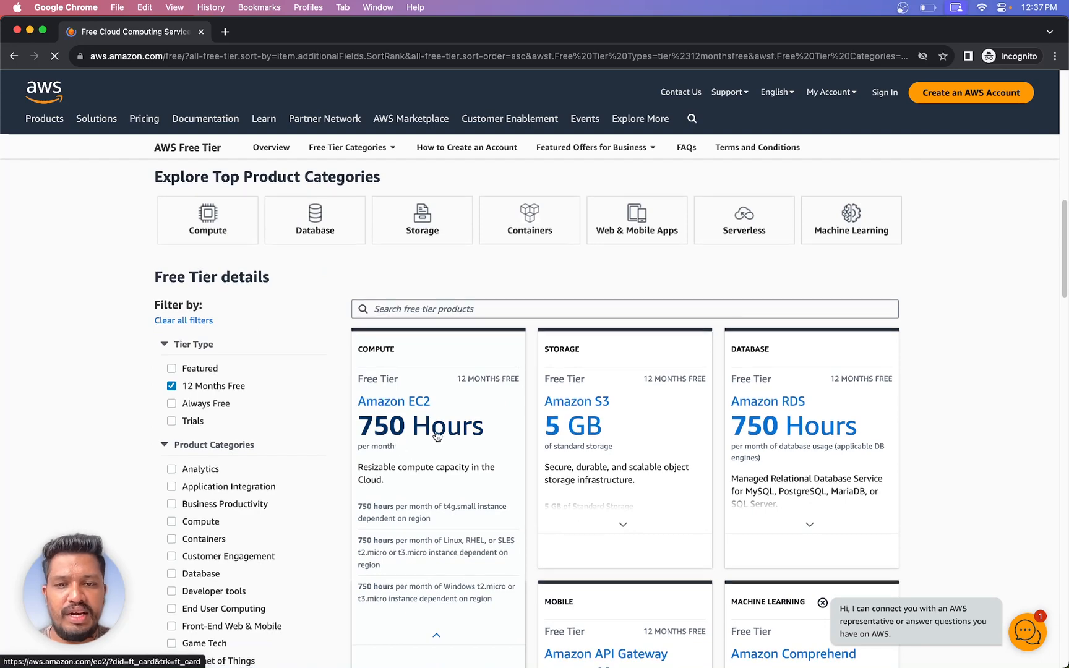
scroll(433, 430, down, 4)
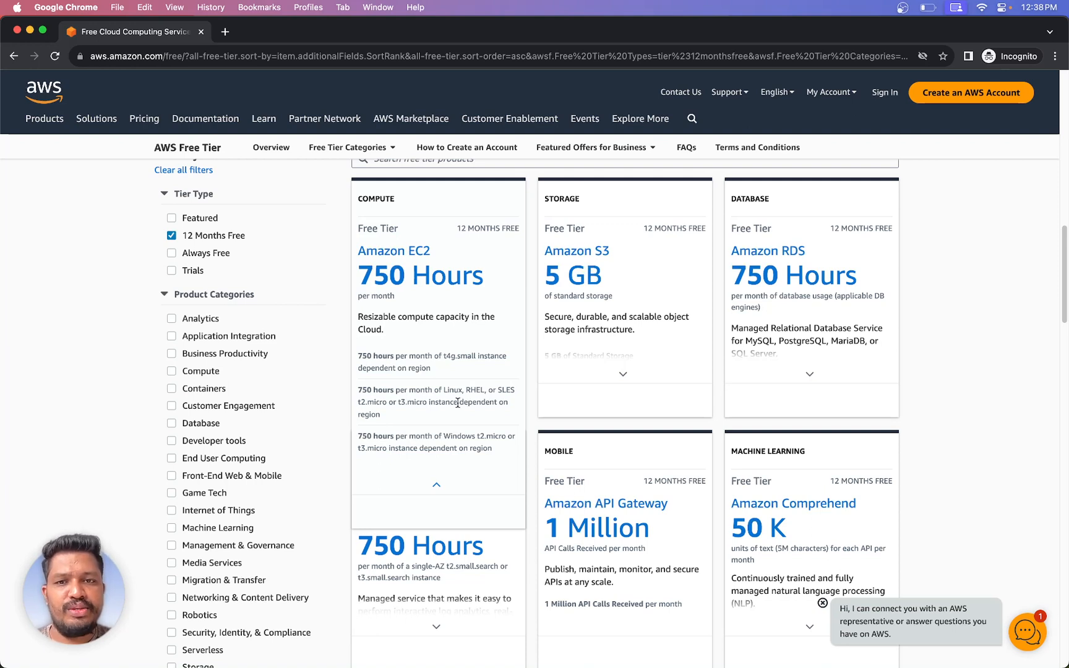
scroll(412, 384, down, 10)
click(408, 372)
scroll(410, 374, up, 15)
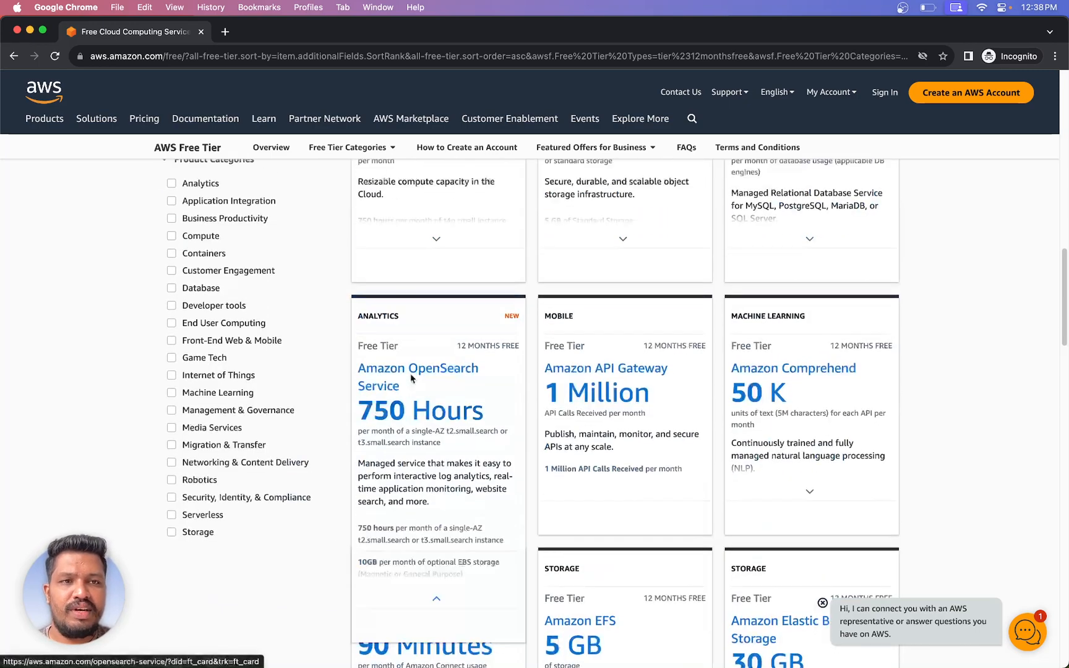
scroll(409, 378, up, 3)
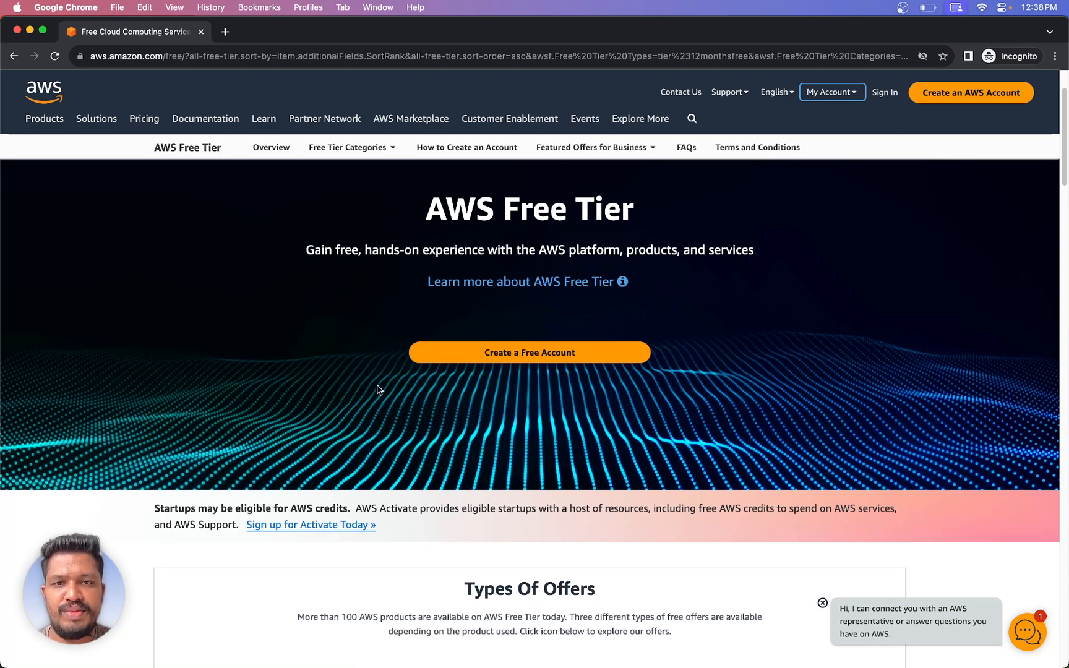
View the sign-up form for creating a free AWS account and close its page.
click(531, 361)
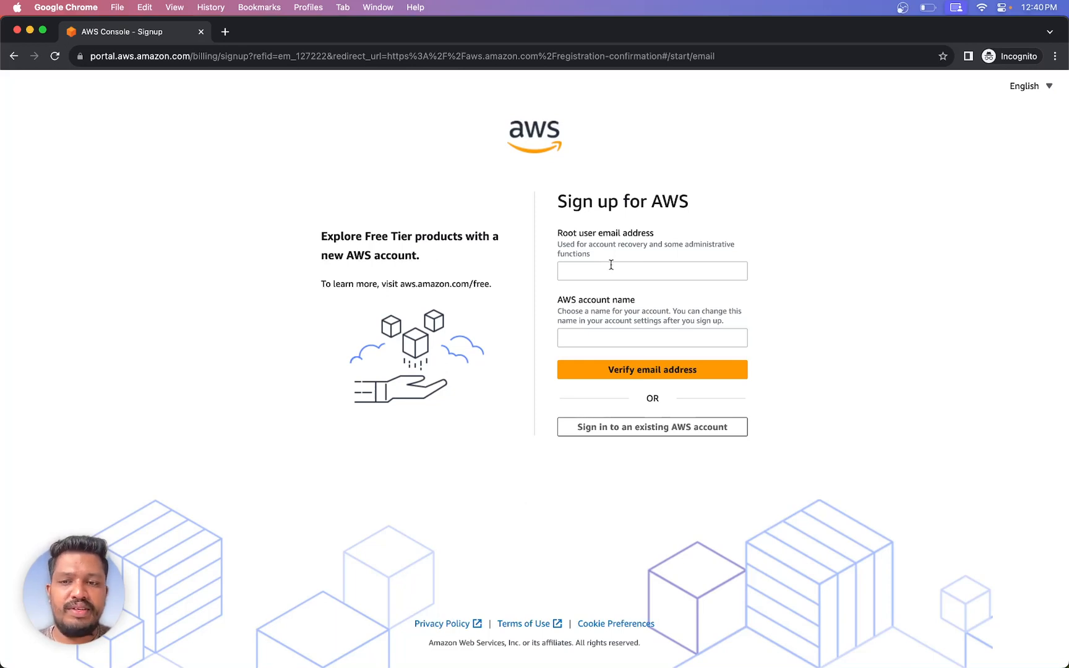
click(202, 31)
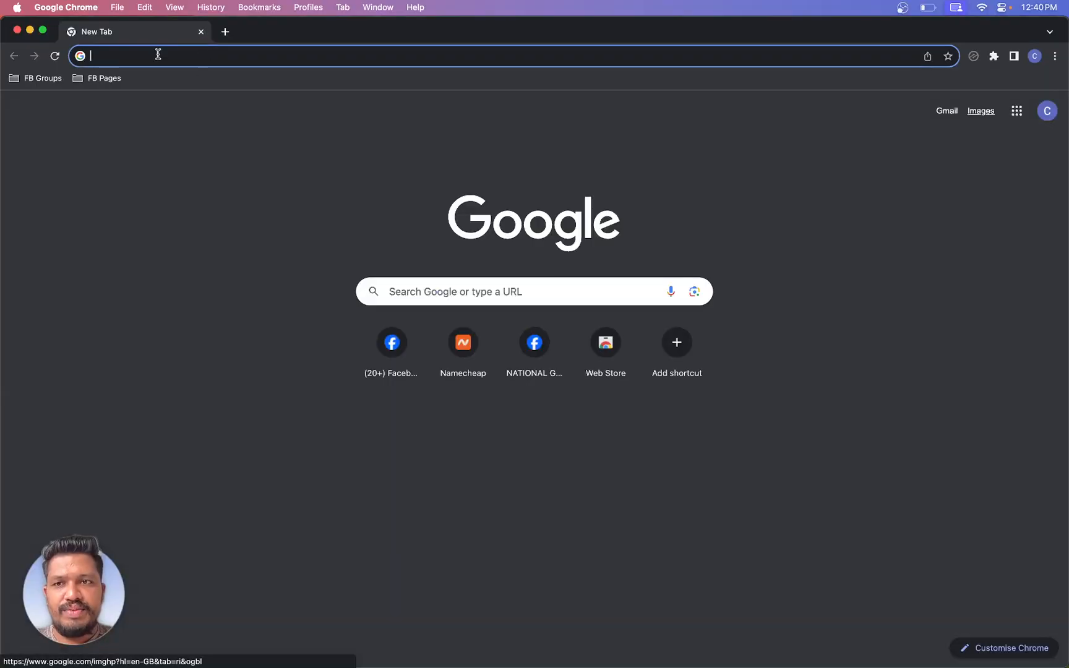
Go to aws.amazon.com and sign in to the AWS console.
text(aws)
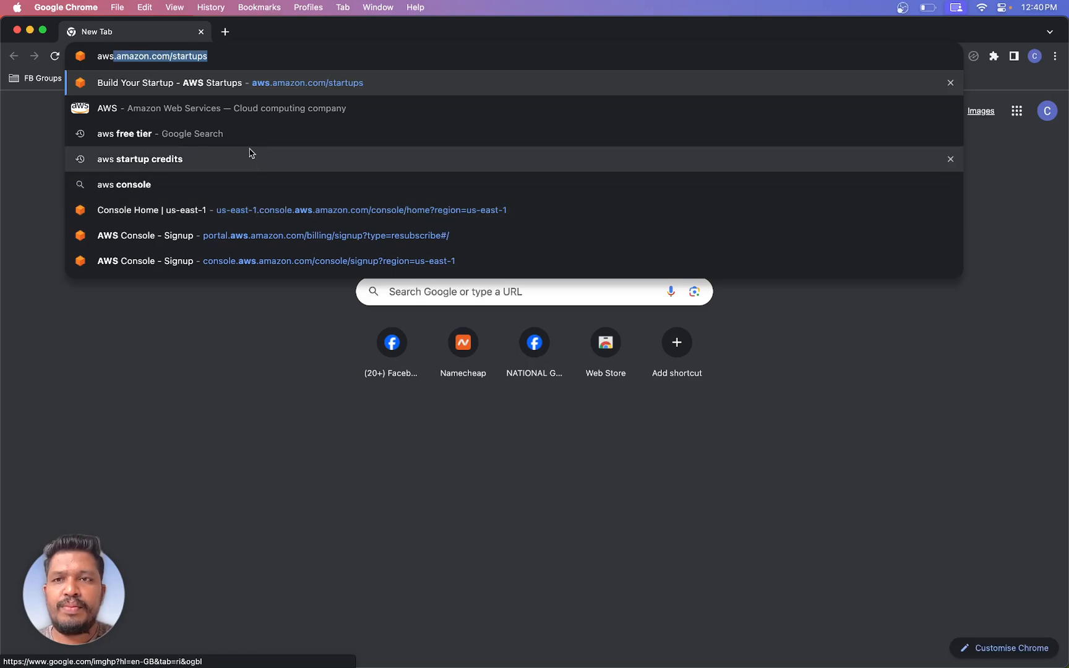
key(Right)
key(BackSpace)
key(BackSpace)
key(BackSpace)
key(BackSpace)
key(BackSpace)
key(BackSpace)
key(BackSpace)
key(BackSpace)
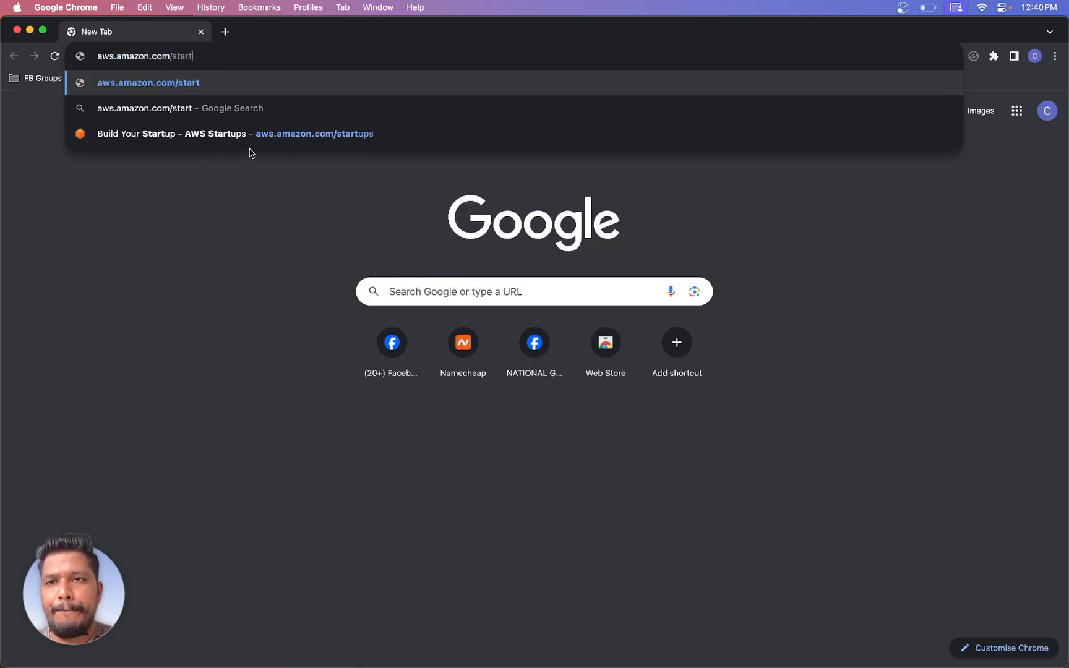
key(Return)
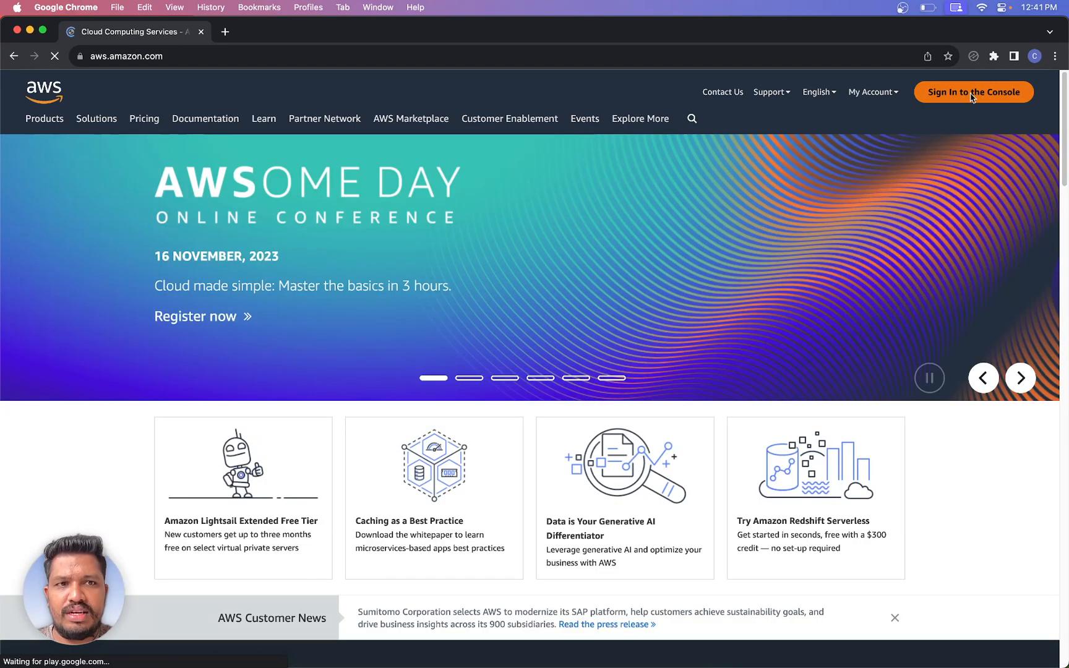
click(971, 97)
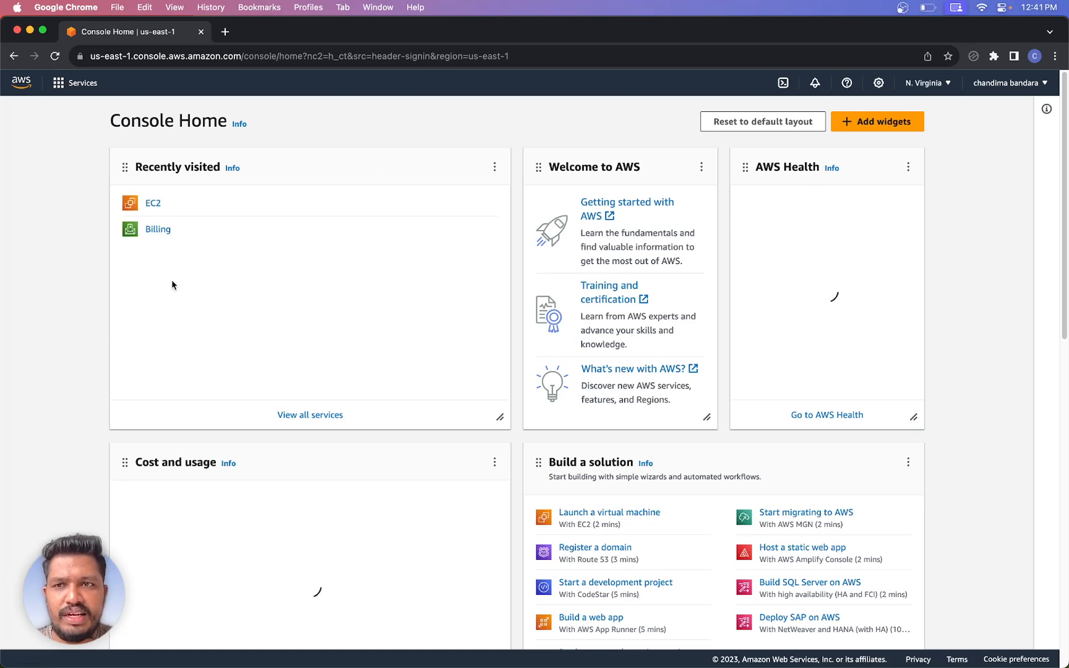
Look through the list of AWS service categories and close it.
click(81, 87)
scroll(167, 439, down, 5)
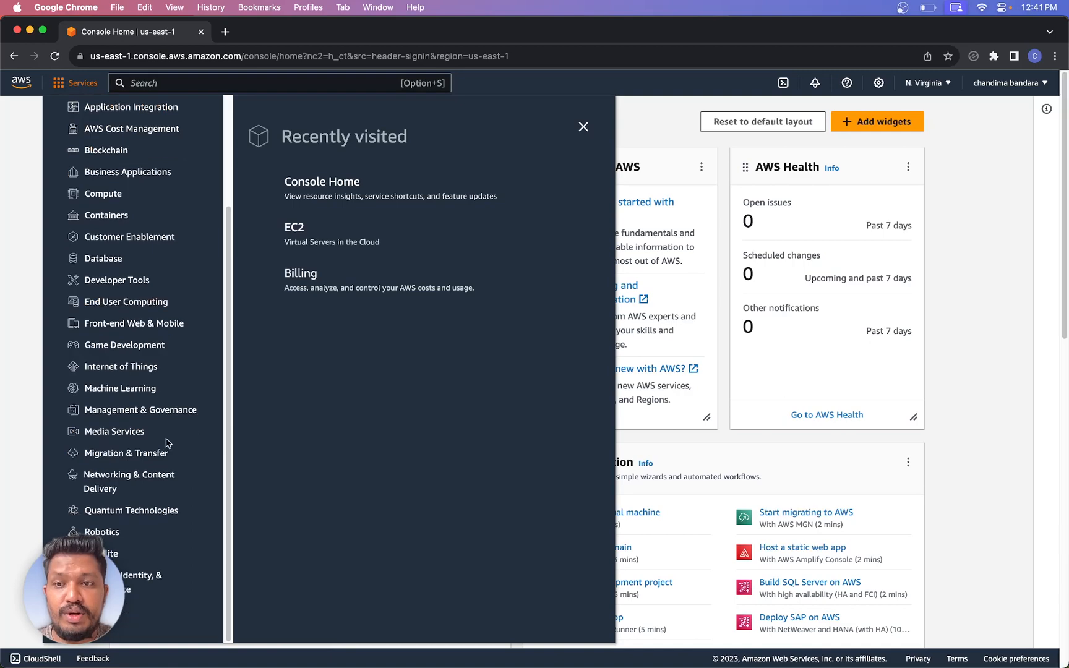
scroll(167, 443, up, 5)
click(836, 204)
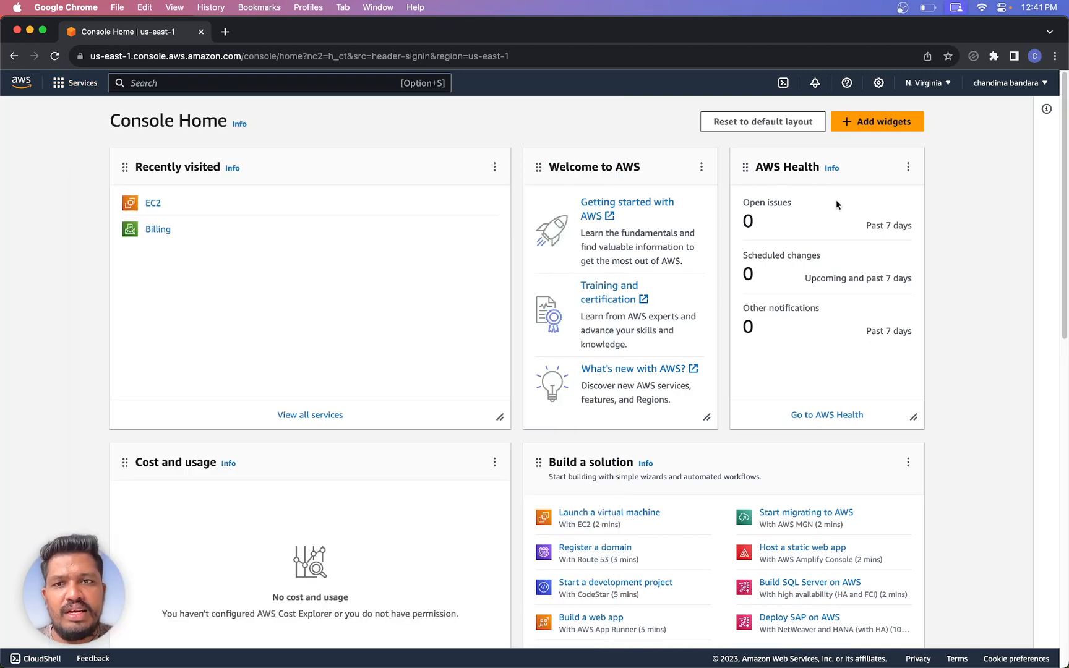
Open the Billing dashboard, review the Bills page for the current billing period and dismiss its customization notice.
click(152, 234)
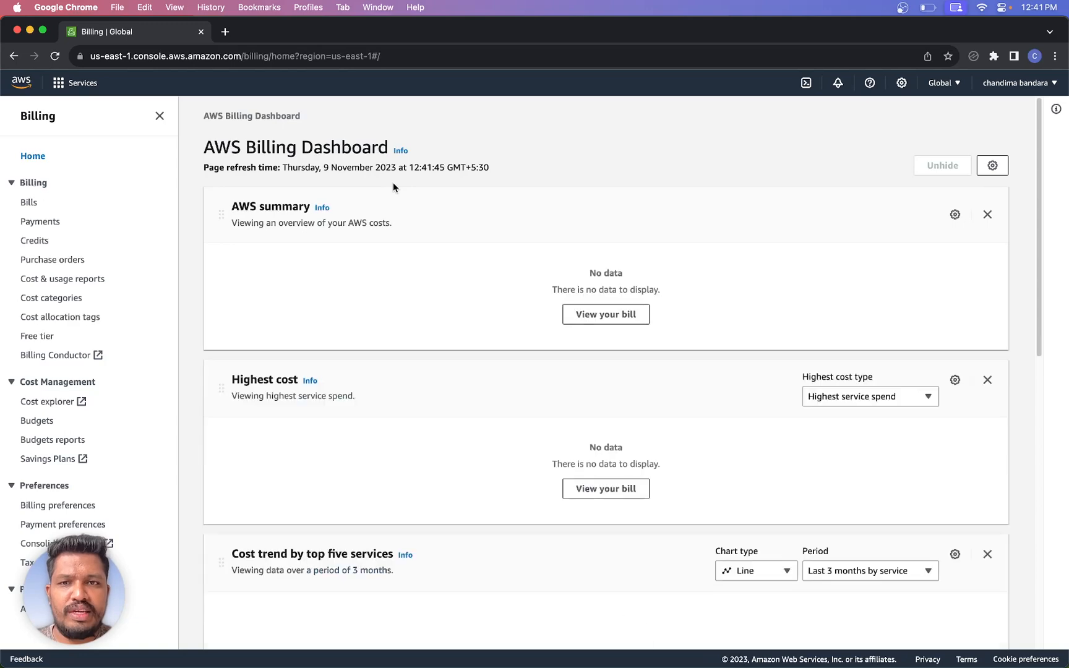
scroll(502, 329, down, 10)
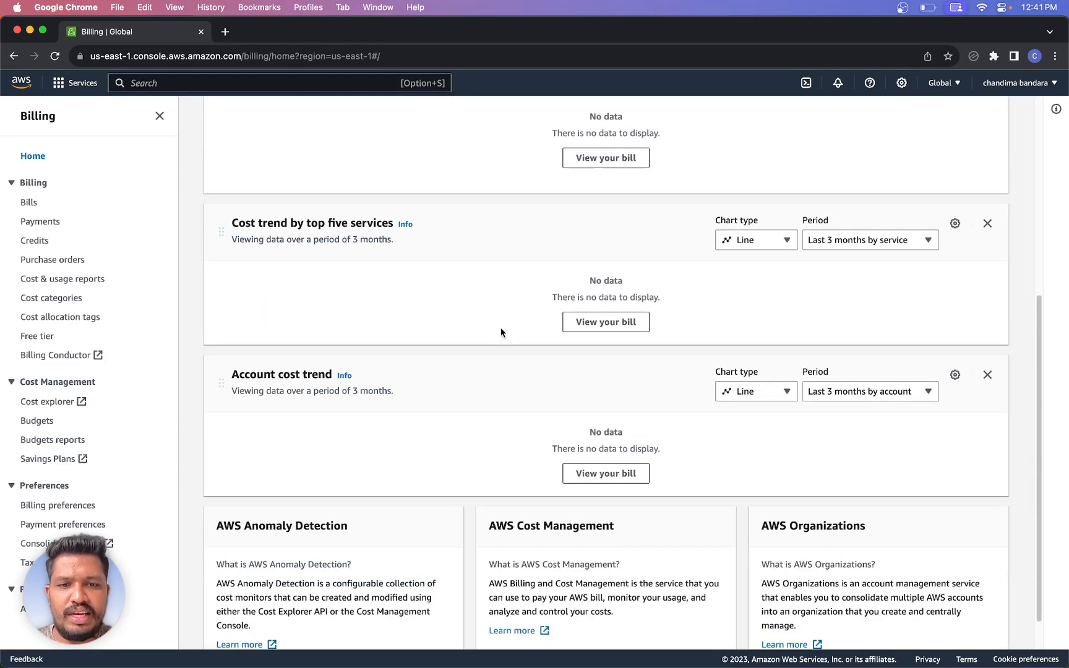
click(29, 205)
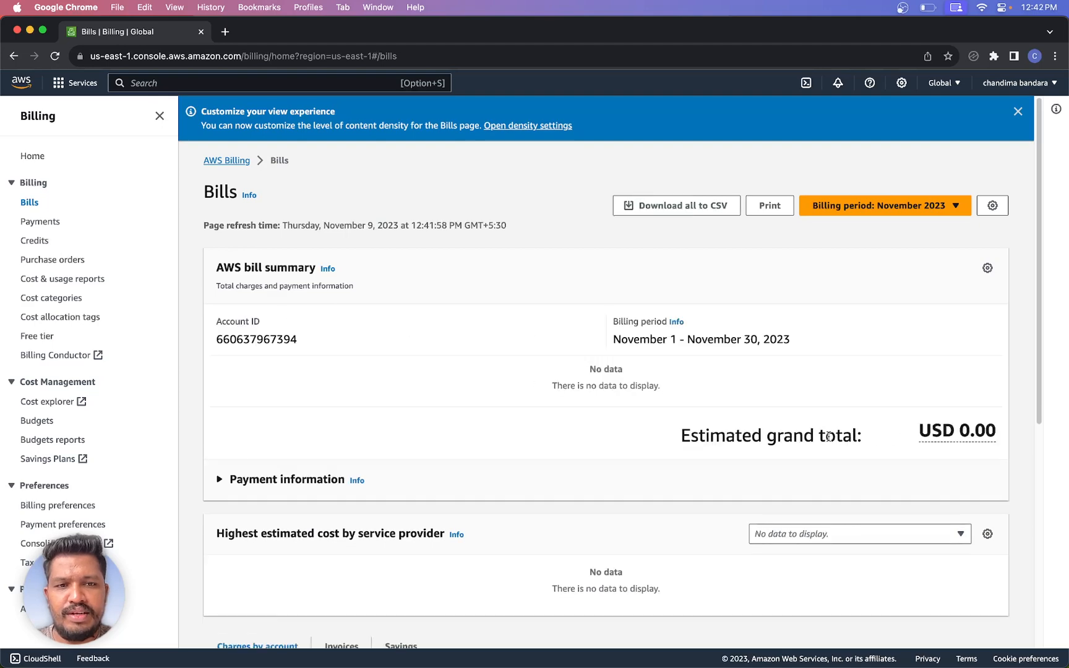
scroll(446, 400, down, 5)
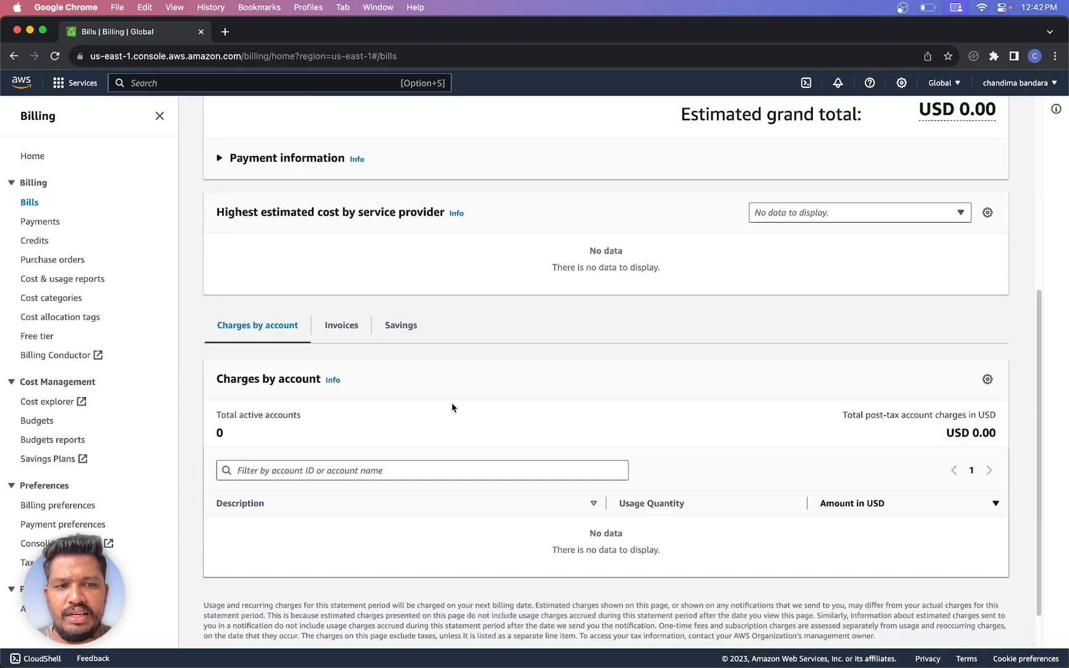
scroll(492, 423, up, 6)
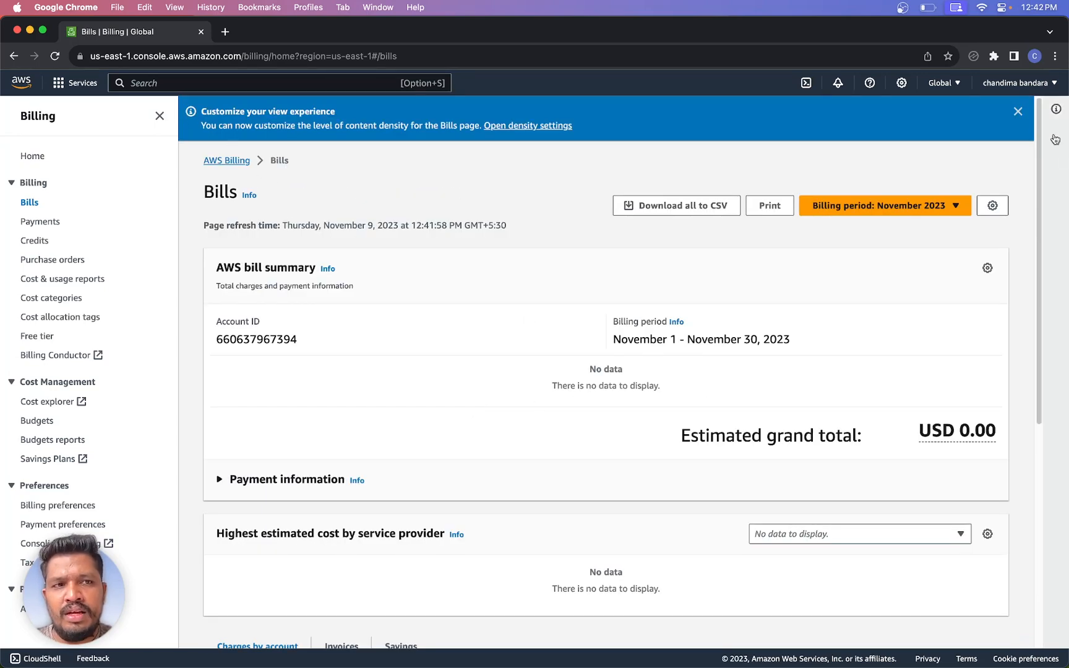
click(1016, 112)
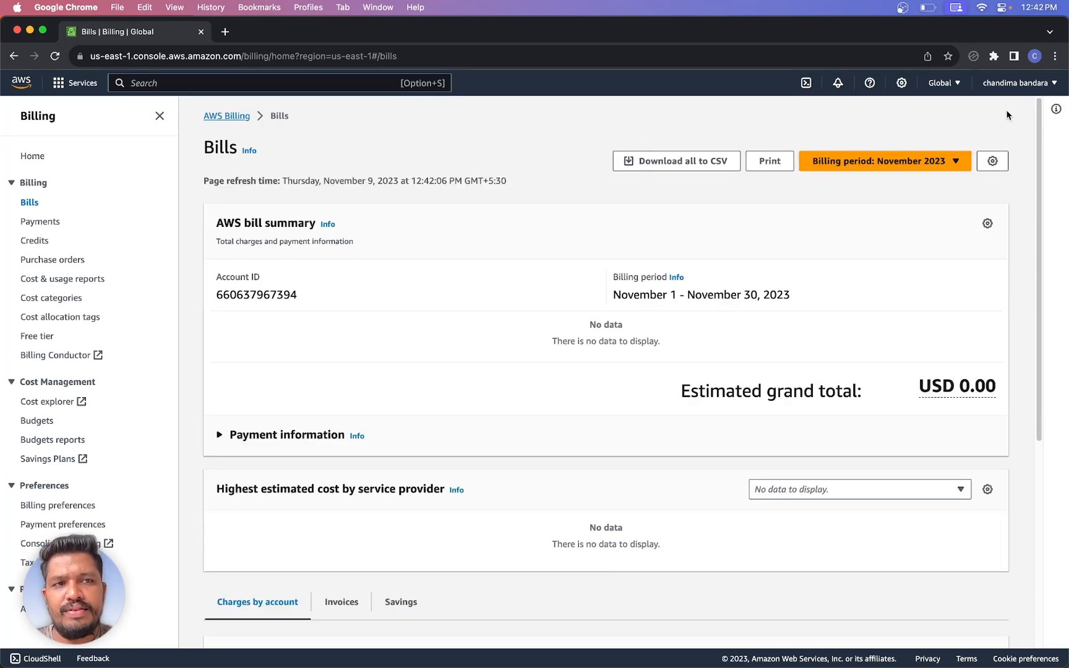
Open the EC2 dashboard from the Compute service category.
click(81, 86)
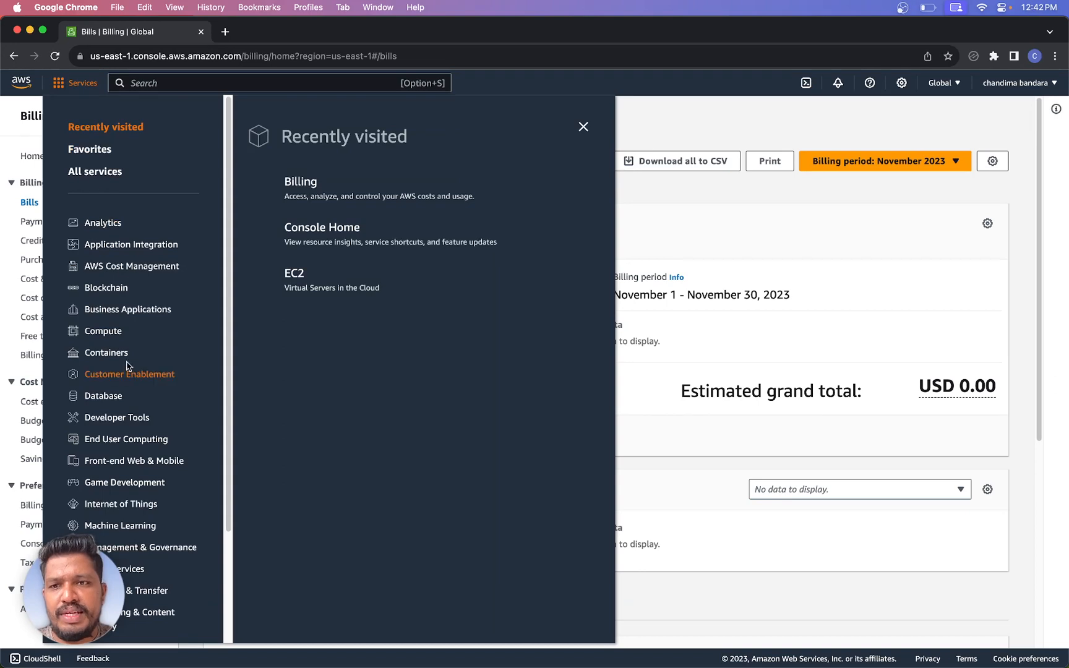
click(114, 339)
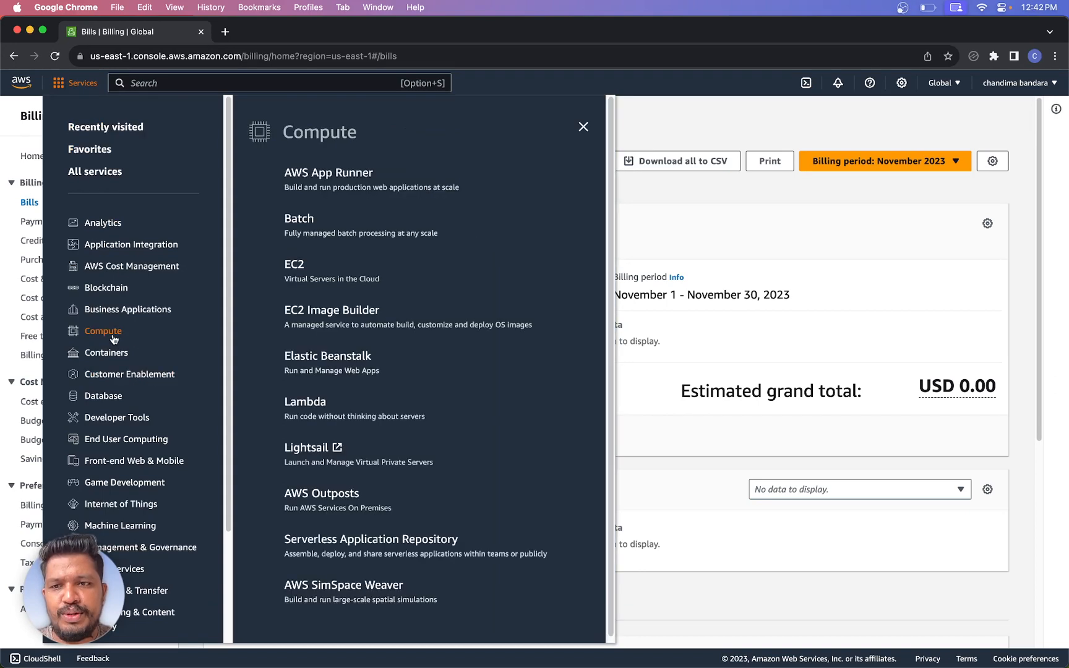
click(356, 273)
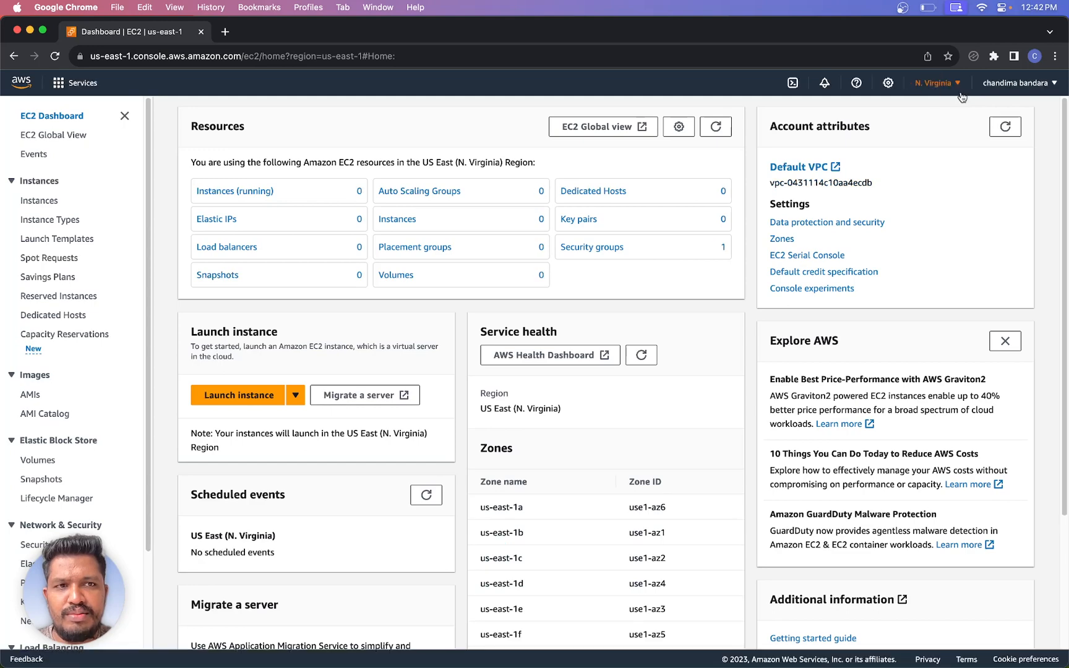
Examine the AWS regions available for EC2 and close the list without switching.
click(946, 88)
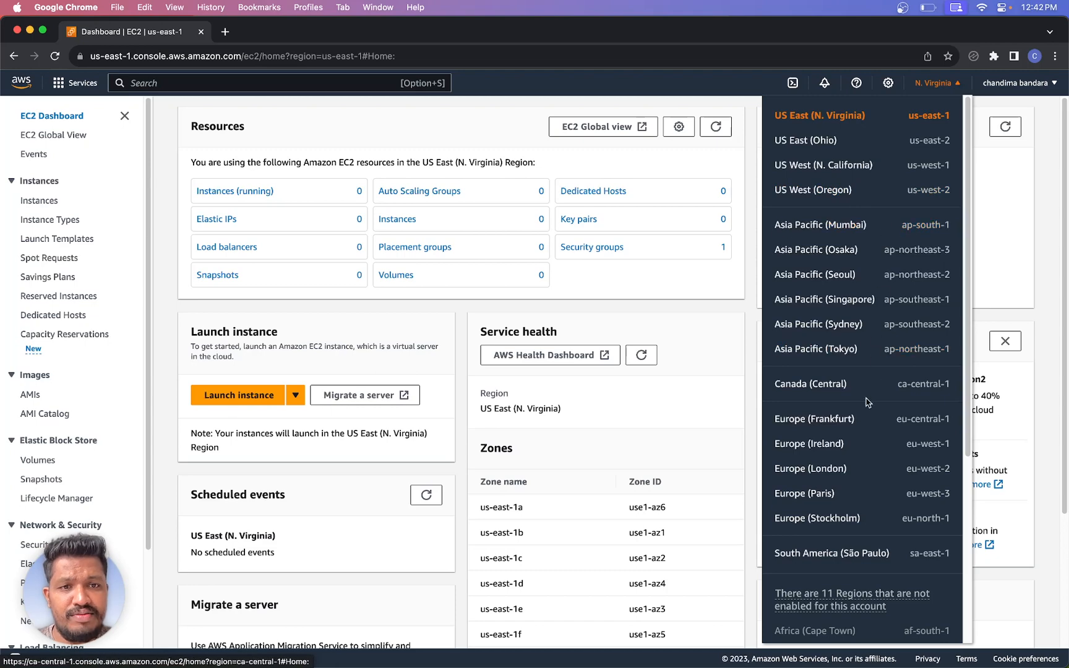
scroll(878, 322, down, 5)
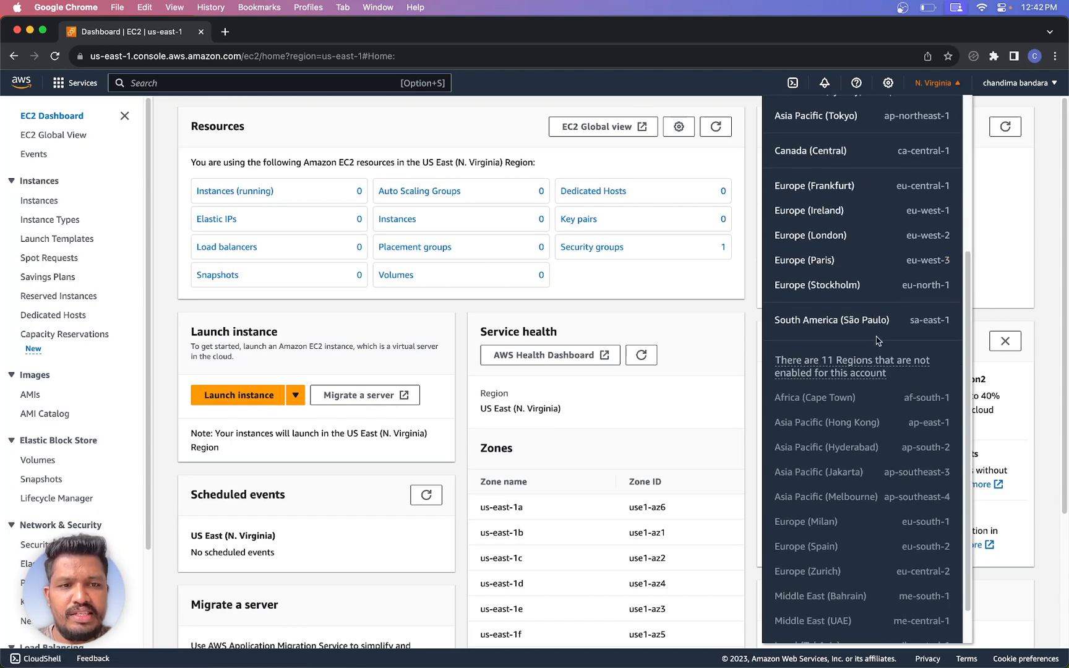
scroll(879, 342, up, 2)
scroll(879, 343, up, 3)
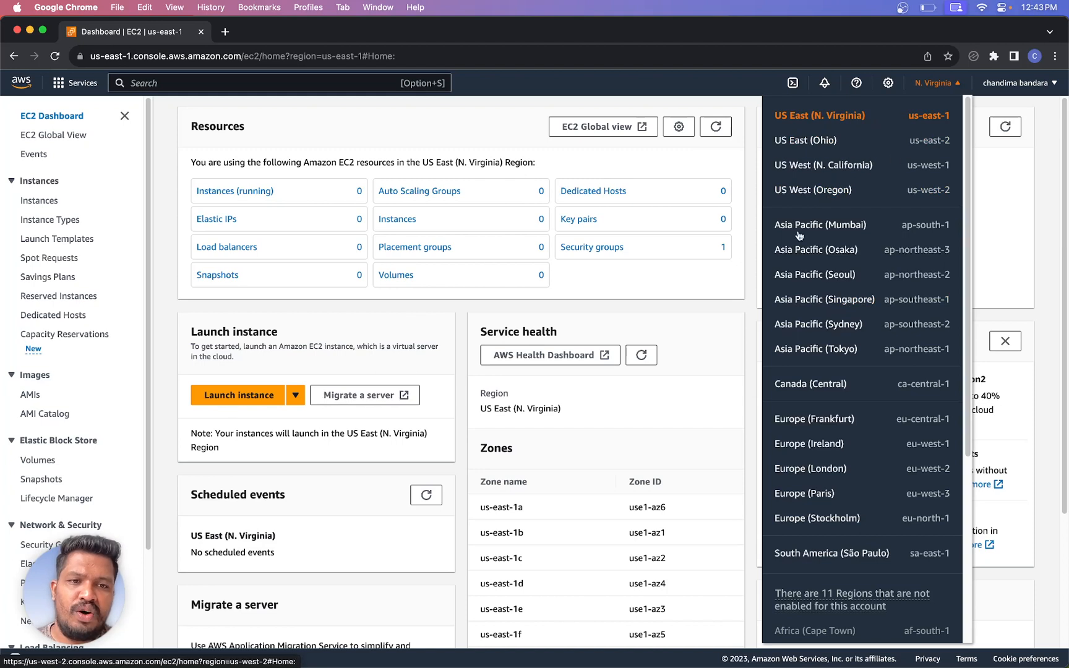
click(818, 331)
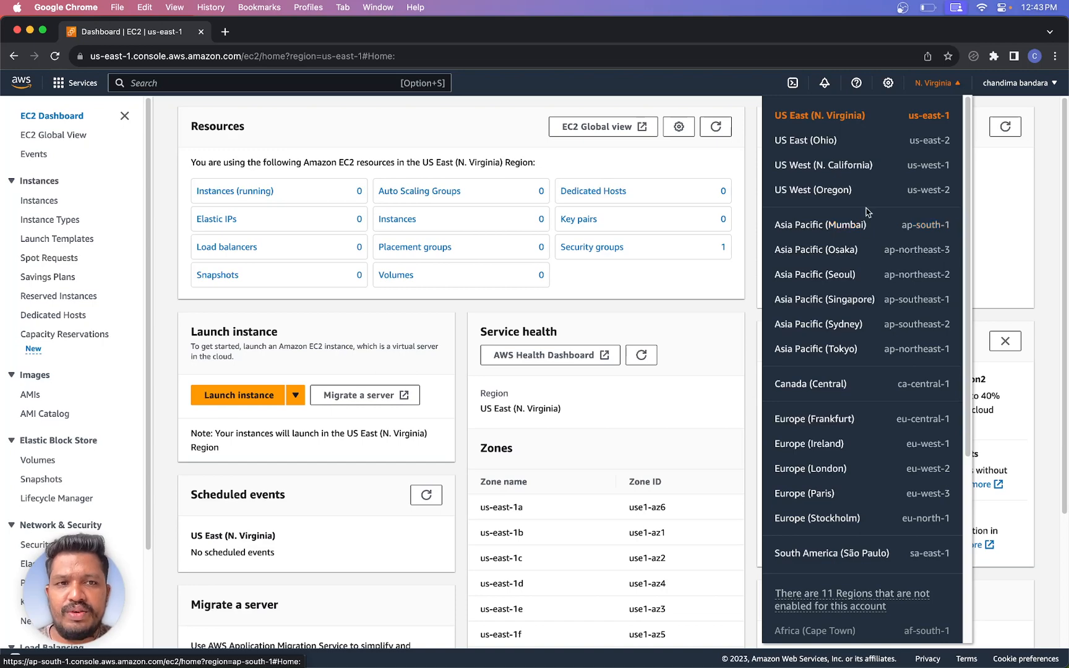
click(742, 158)
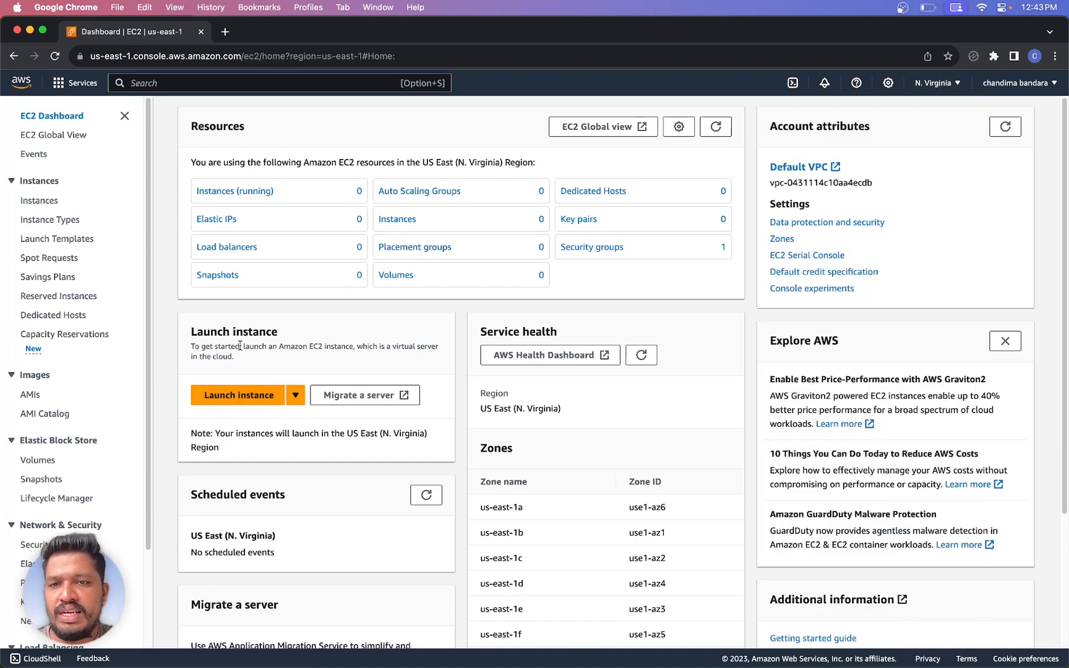
Switch the EC2 region to US East (Ohio) and start launching a new instance.
click(934, 83)
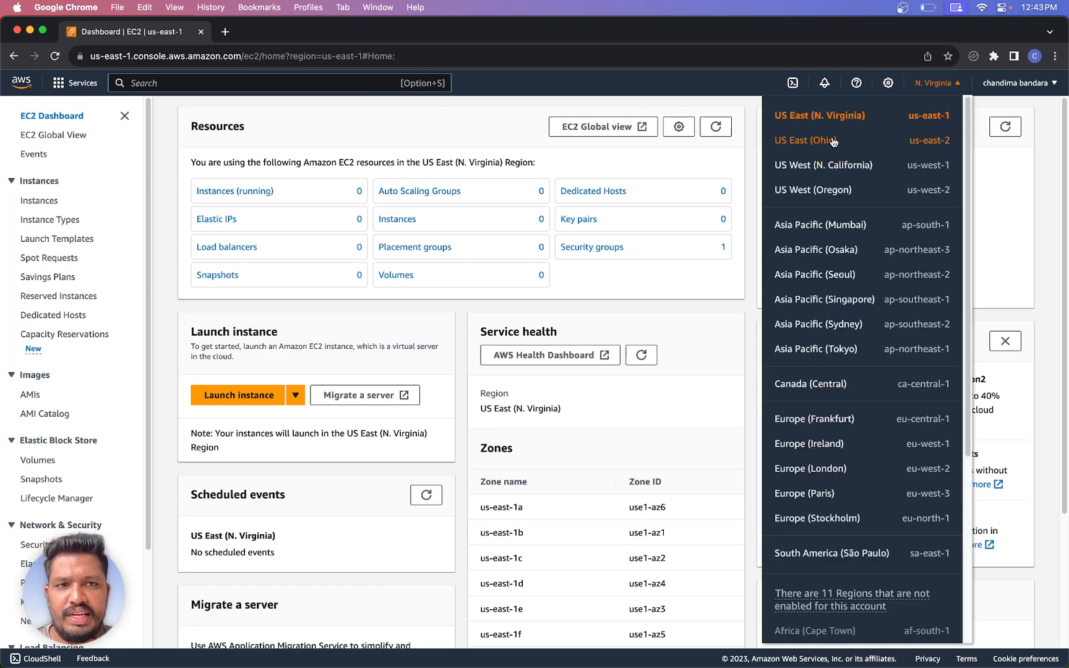
click(834, 142)
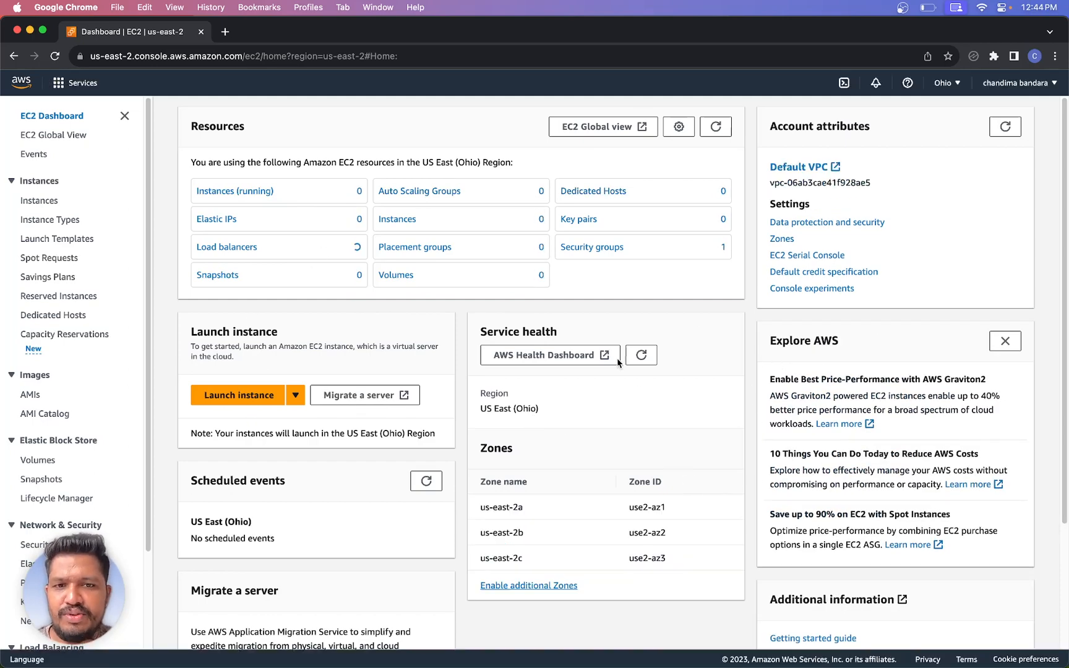
scroll(554, 356, down, 3)
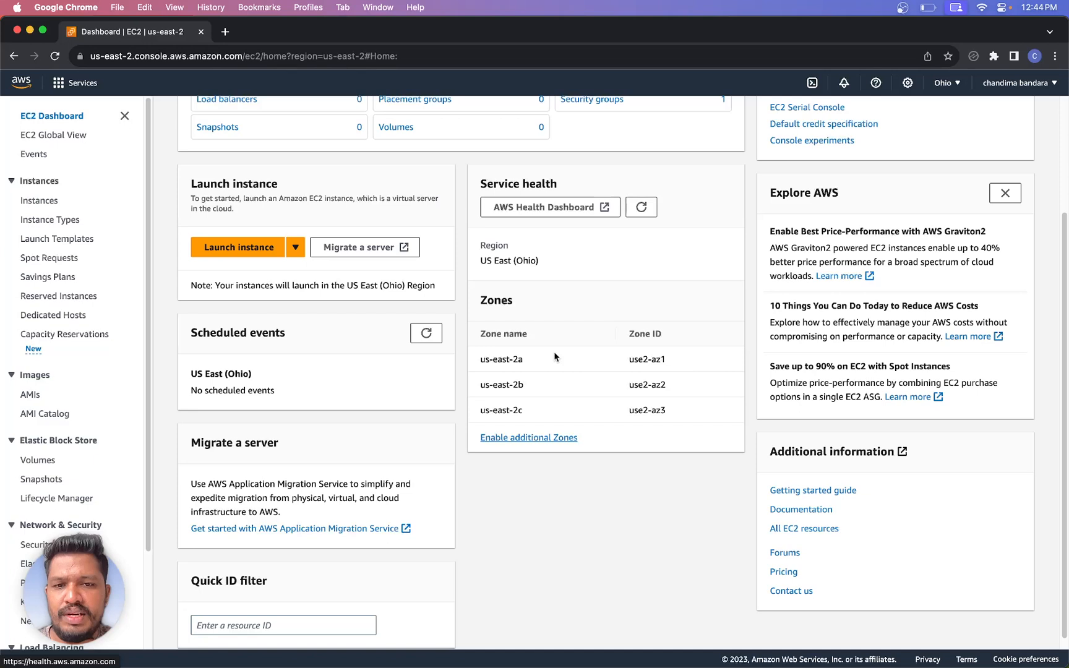
click(254, 254)
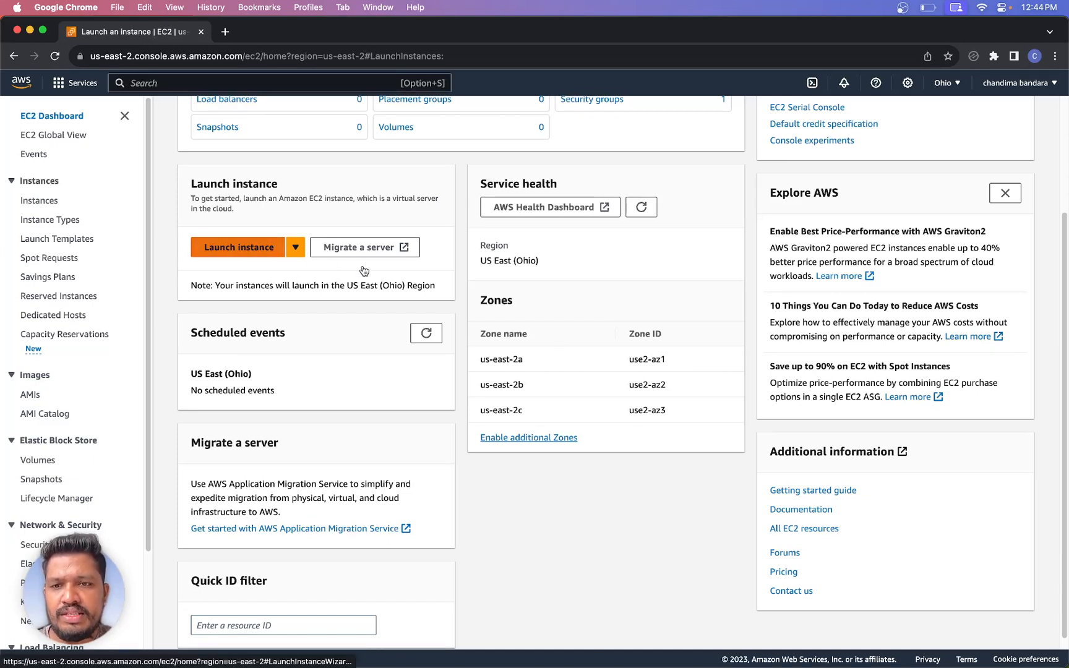
Name the new EC2 instance "ghost videos".
scroll(375, 398, up, 1)
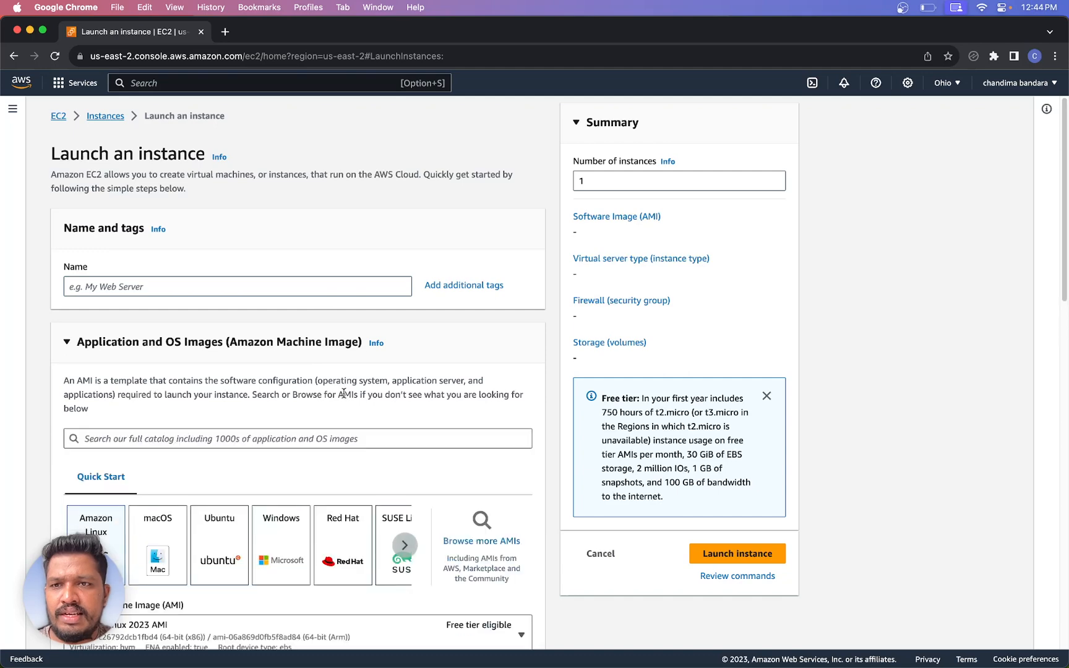
scroll(393, 389, down, 2)
scroll(392, 391, up, 2)
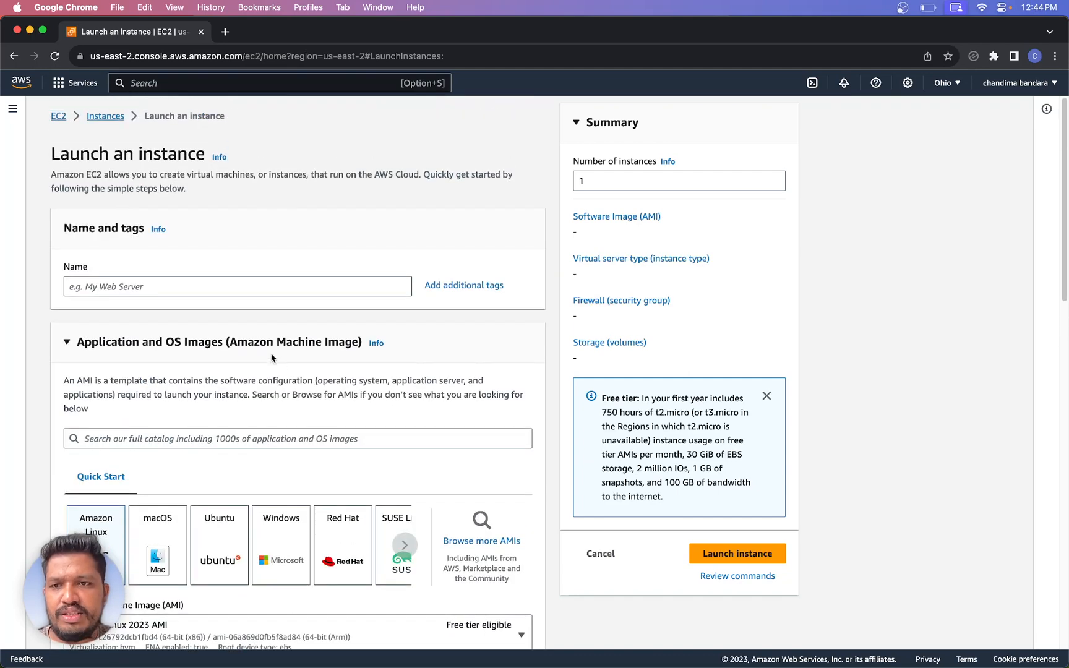
click(238, 288)
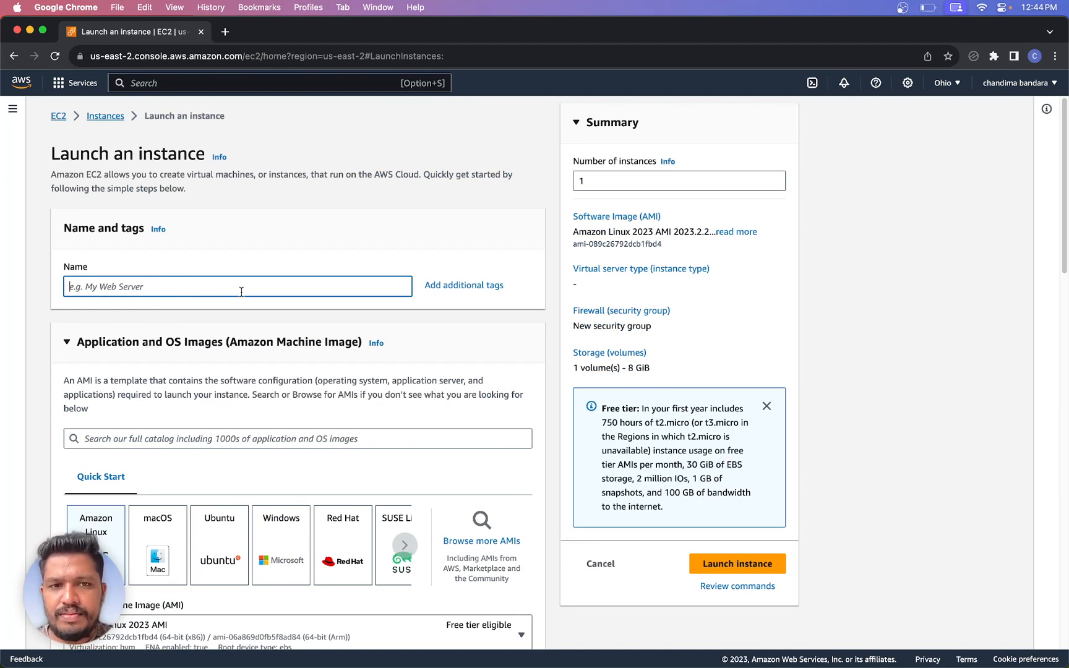
text(ghost)
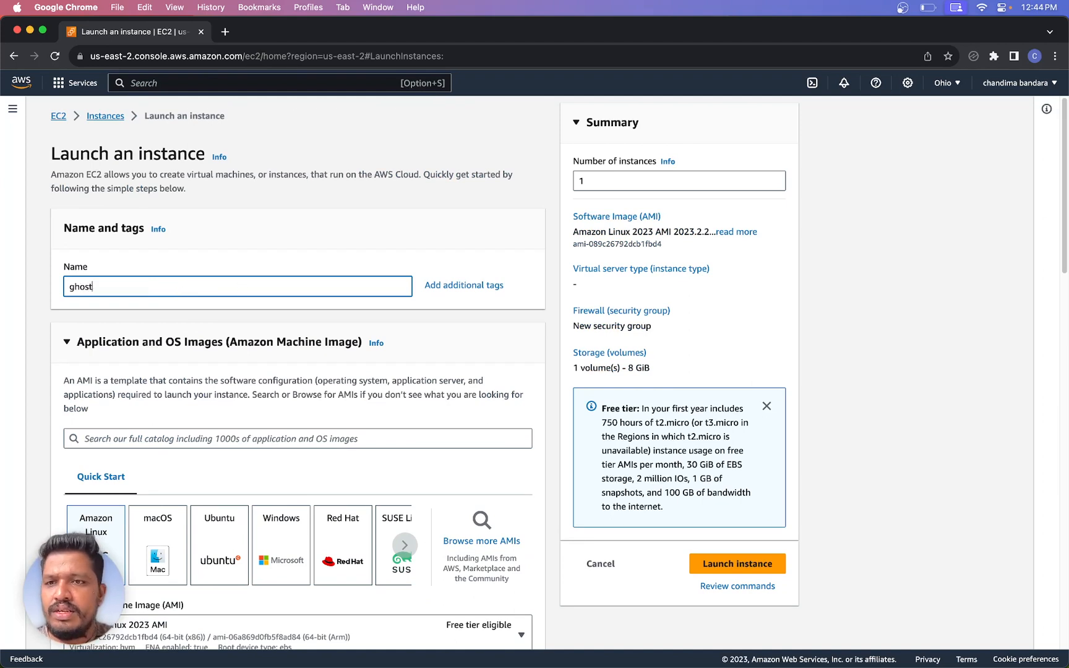
text( videos)
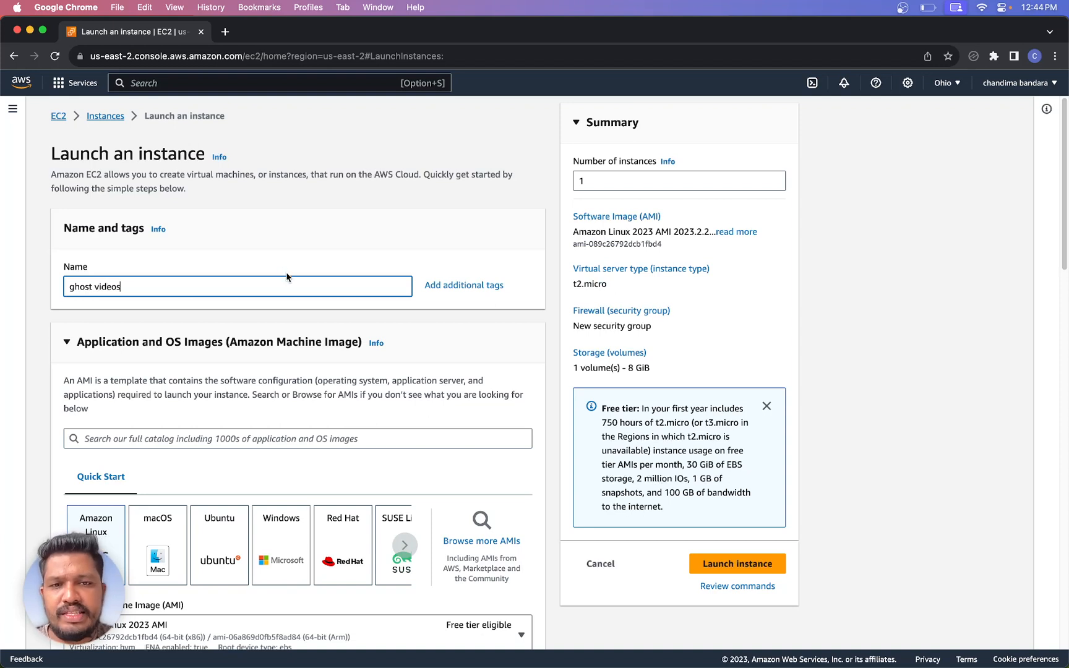
Choose Ubuntu as the instance's operating system image.
scroll(427, 390, down, 3)
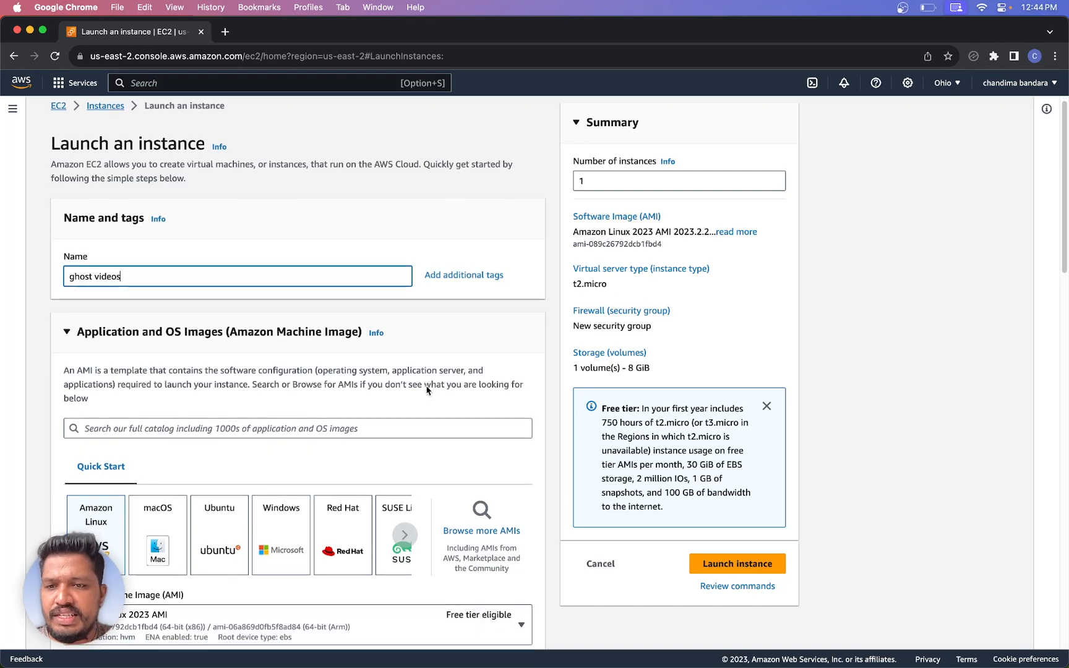
scroll(410, 374, down, 5)
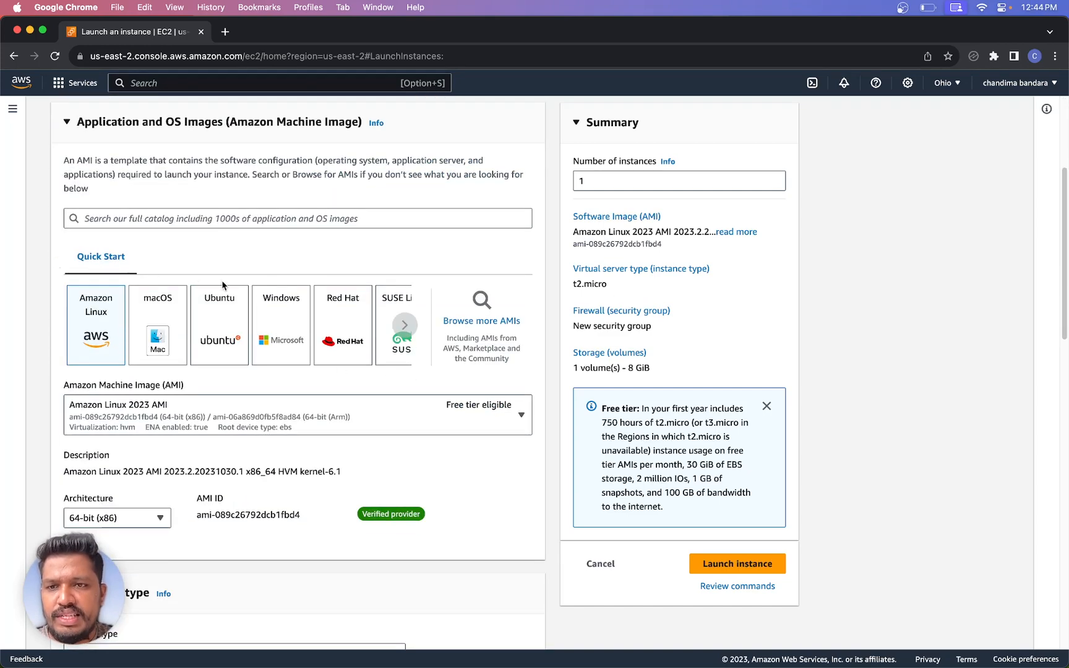
scroll(272, 294, up, 2)
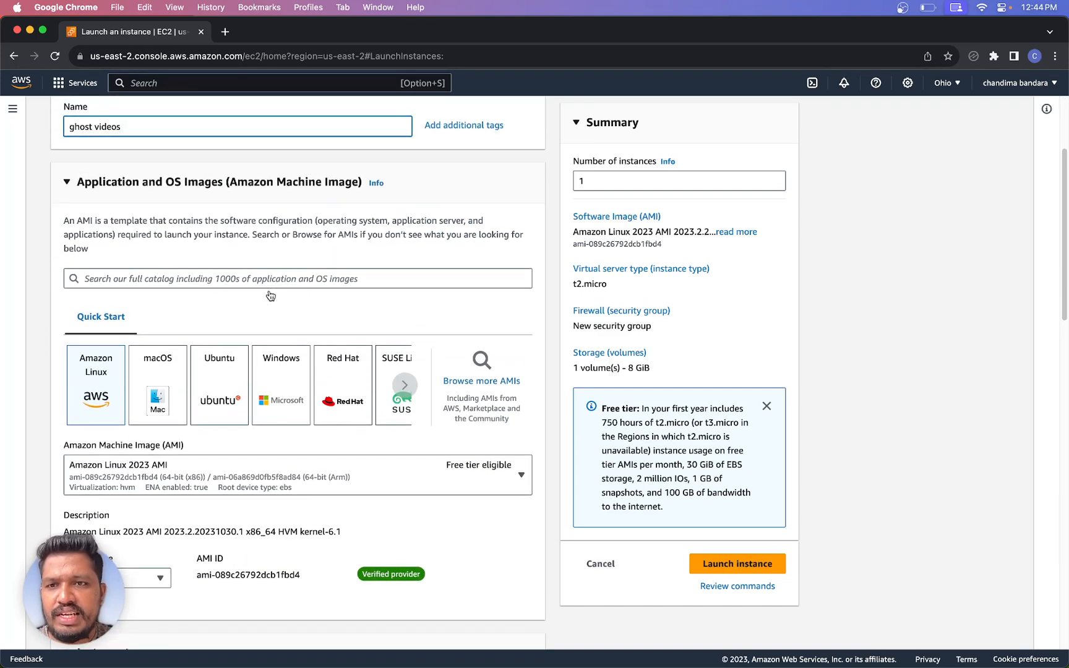
click(209, 380)
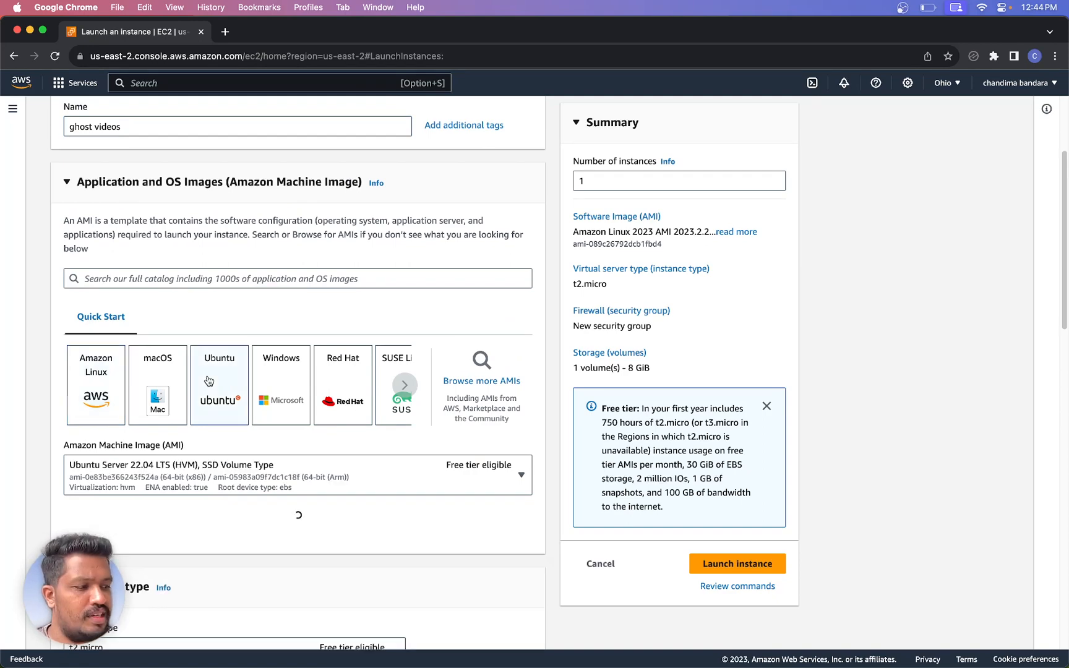
Examine the available instance types with their memory and hourly pricing, and close the list keeping t2.micro.
scroll(216, 299, down, 4)
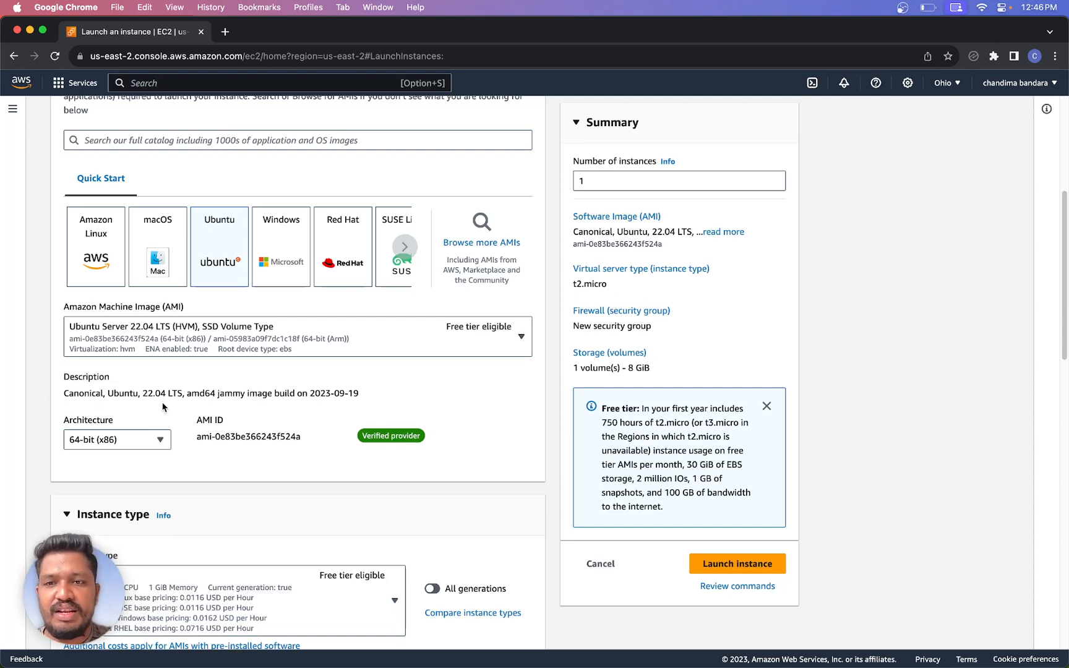
scroll(203, 381, down, 1)
scroll(204, 381, down, 5)
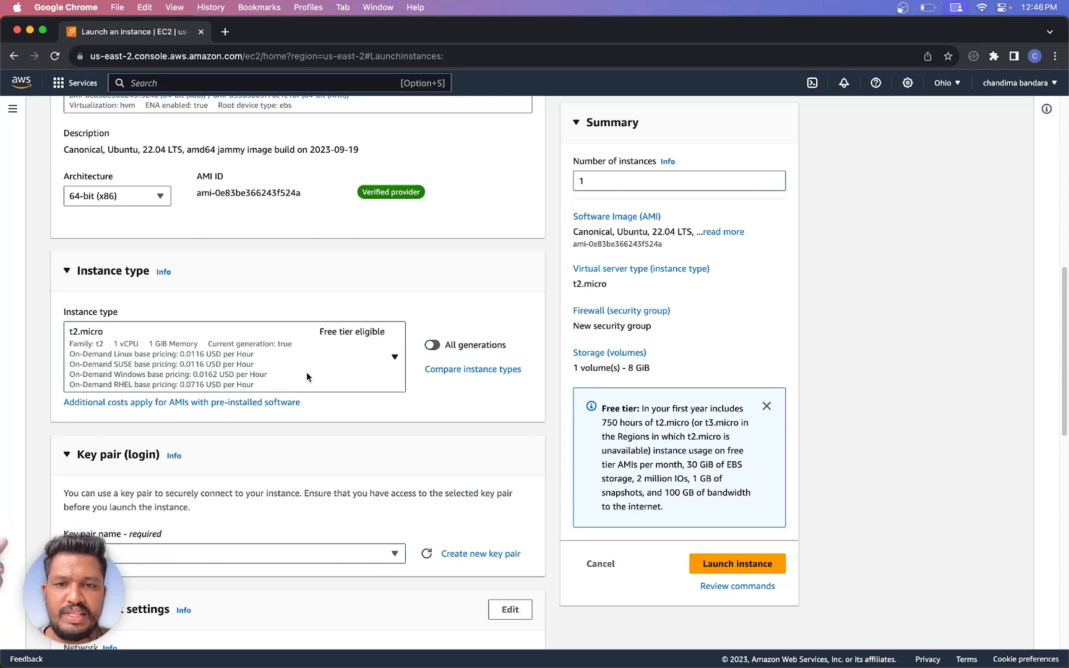
scroll(347, 372, down, 1)
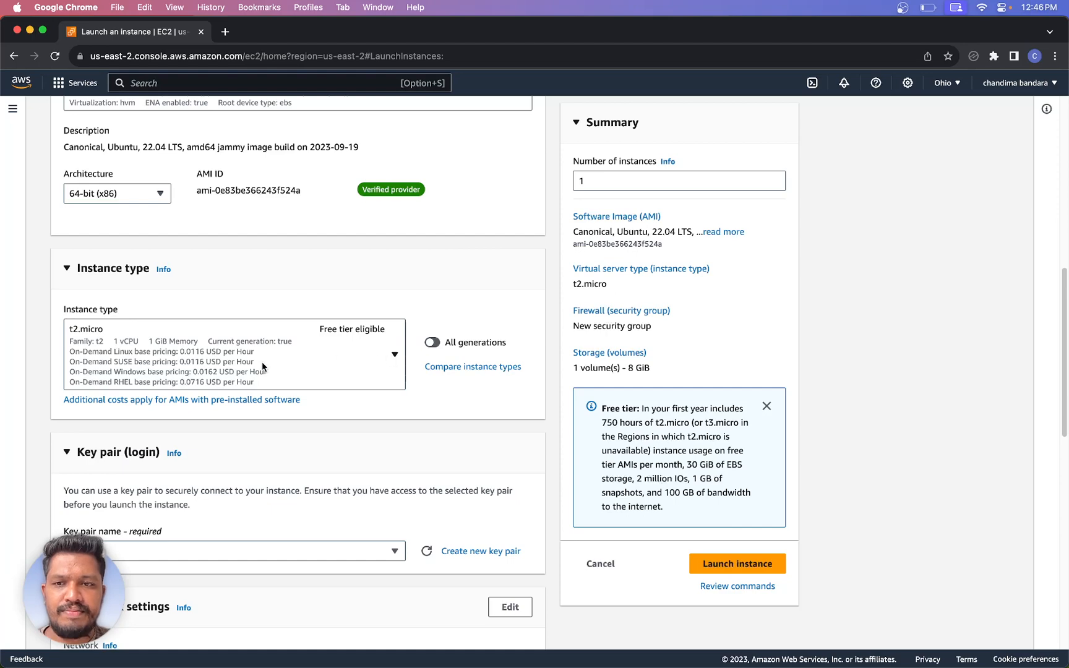
click(383, 367)
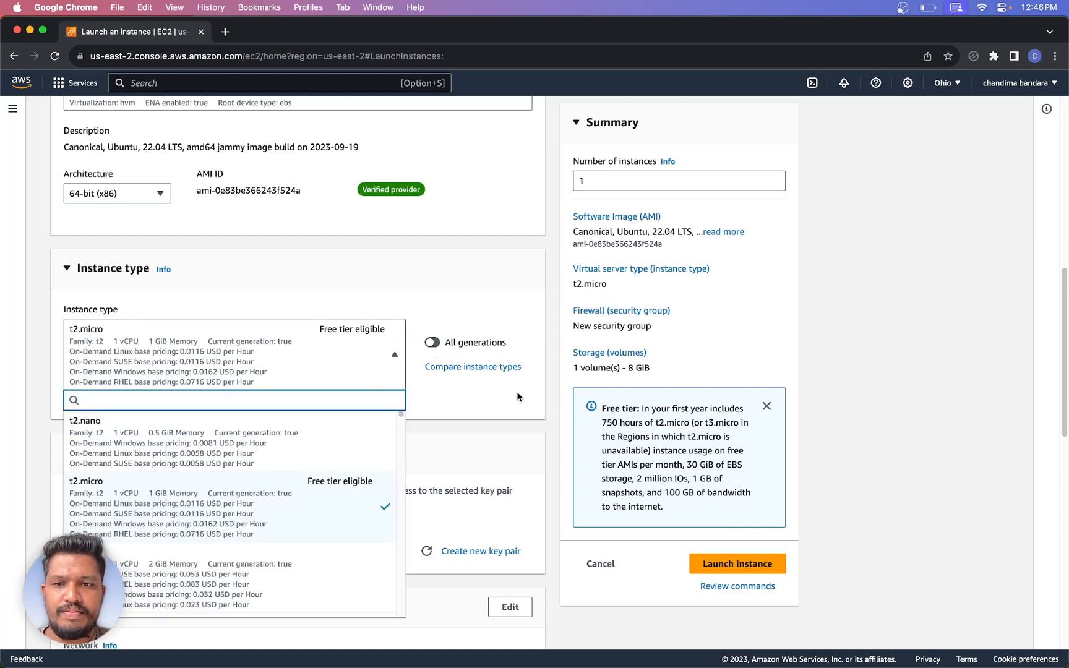
scroll(517, 397, down, 5)
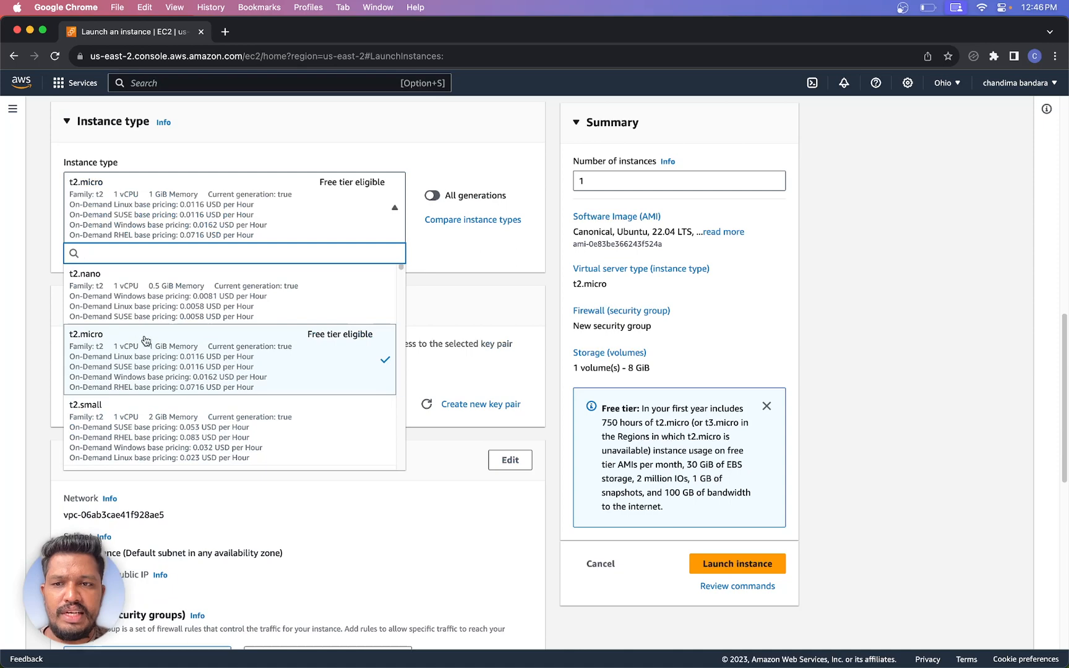
scroll(337, 357, down, 4)
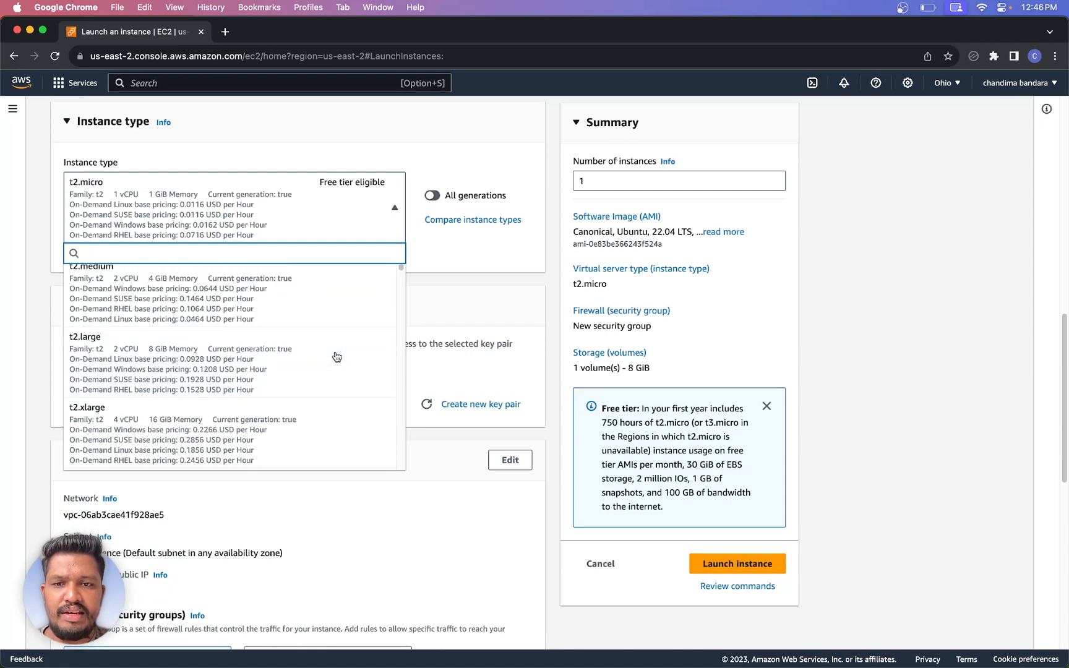
scroll(337, 357, down, 10)
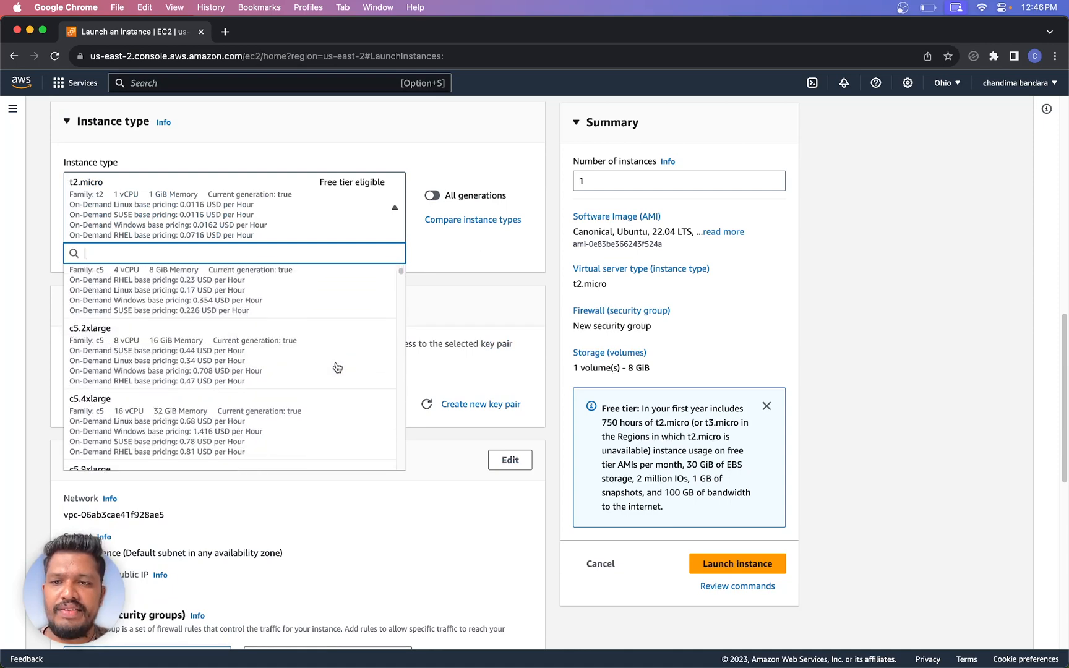
scroll(331, 368, up, 12)
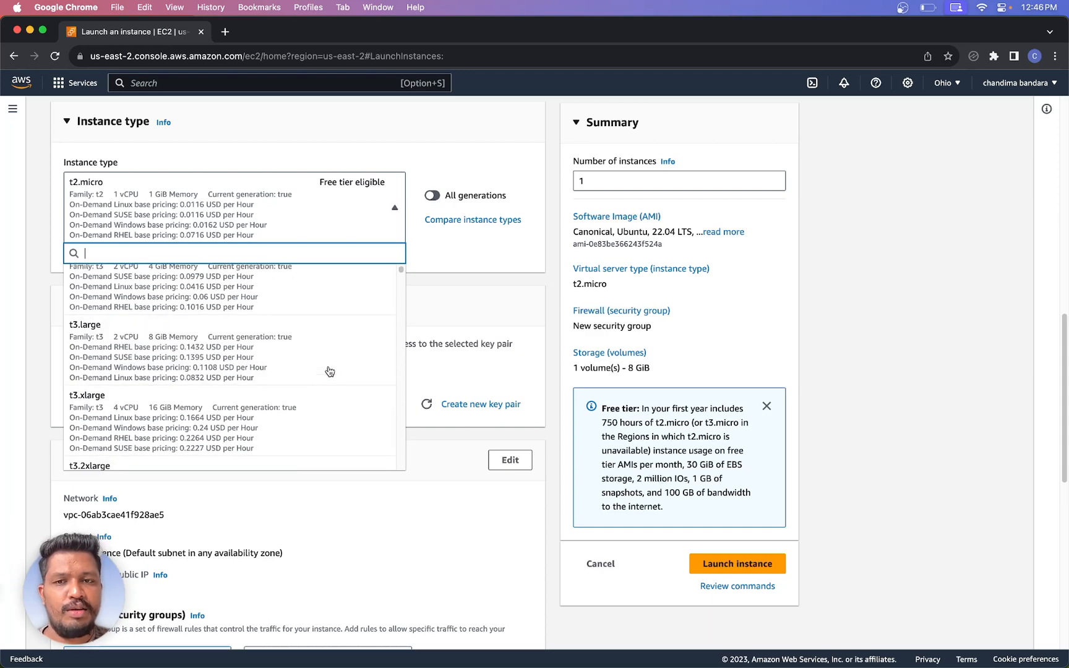
scroll(325, 369, up, 3)
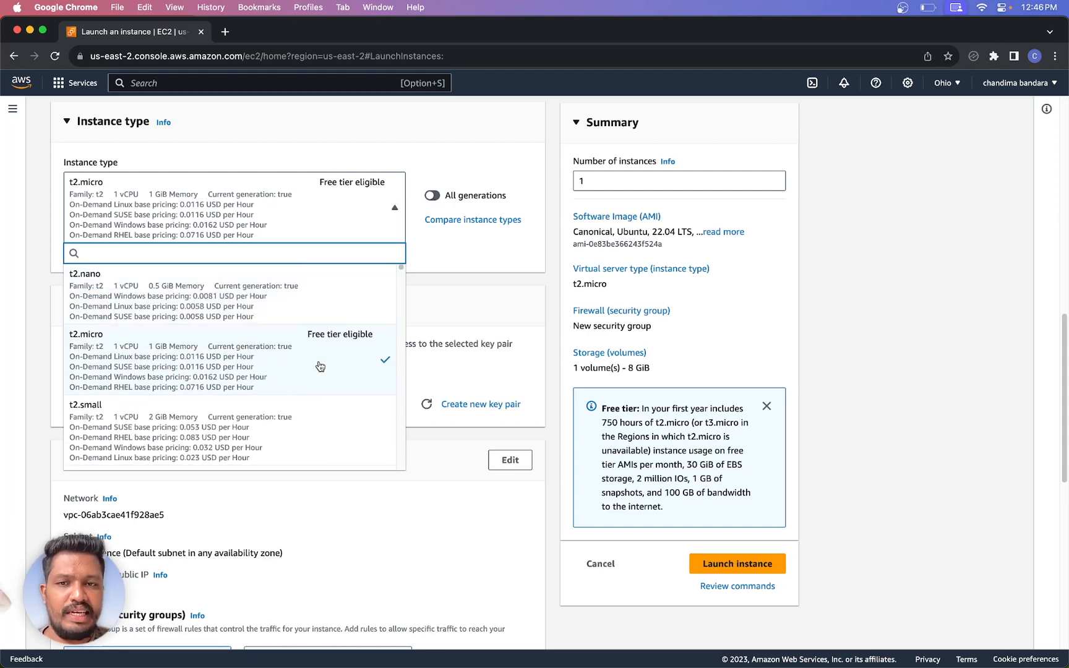
click(472, 298)
Start creating a new key pair for the instance and set its private key file format to .ppk.
scroll(357, 331, down, 5)
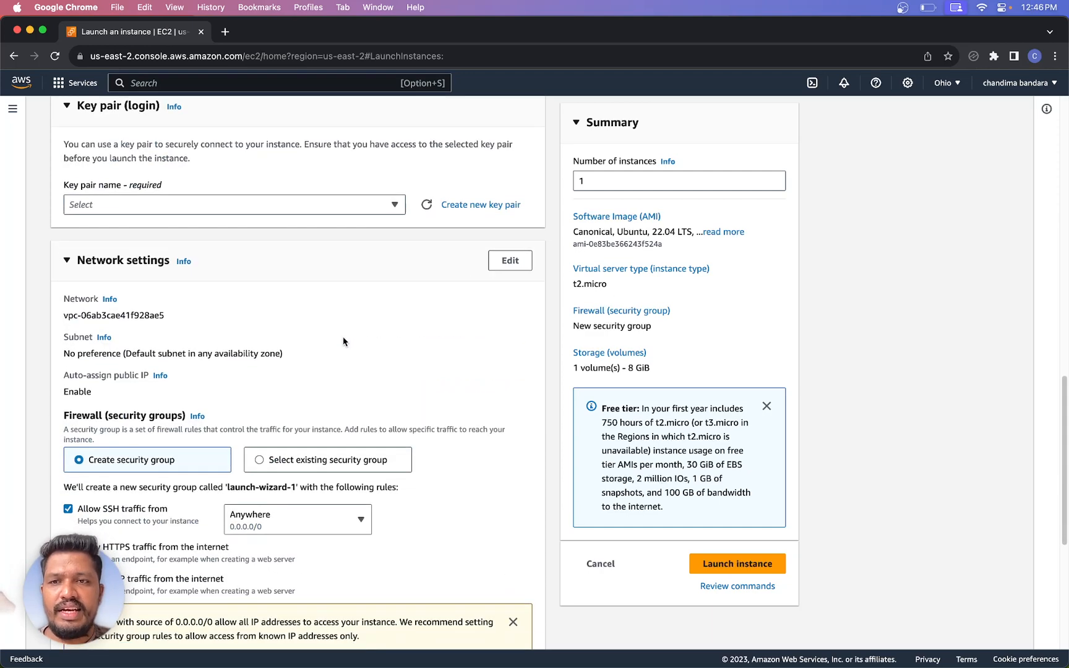
scroll(344, 339, up, 5)
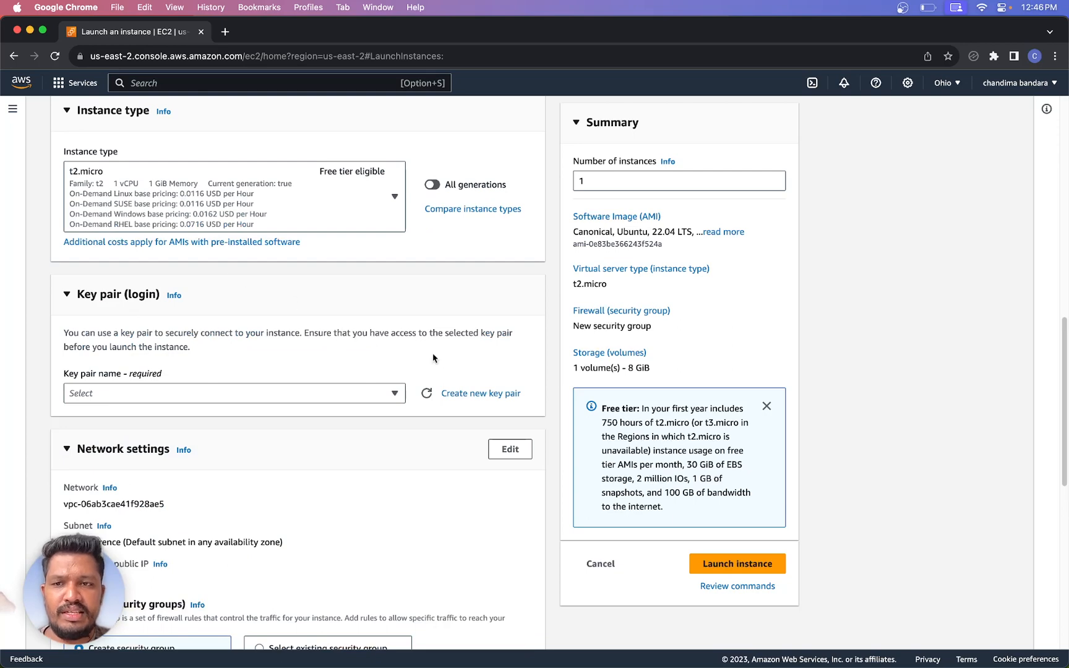
click(500, 394)
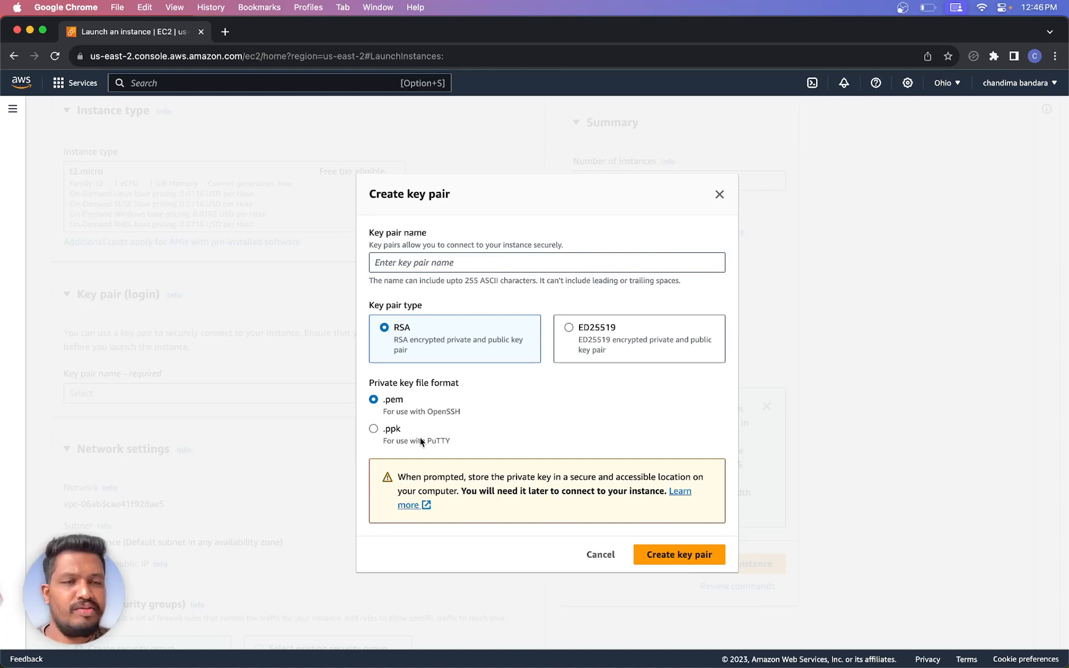
click(372, 430)
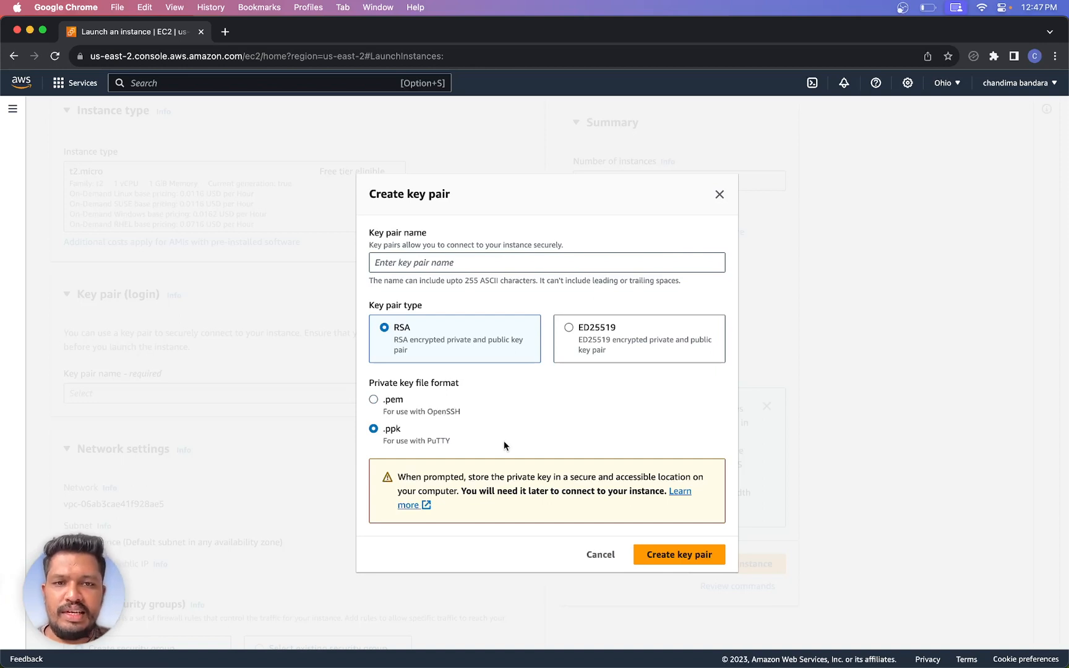
View the PuTTY download page at putty.org in a separate browser tab and return to the key pair dialog.
click(224, 33)
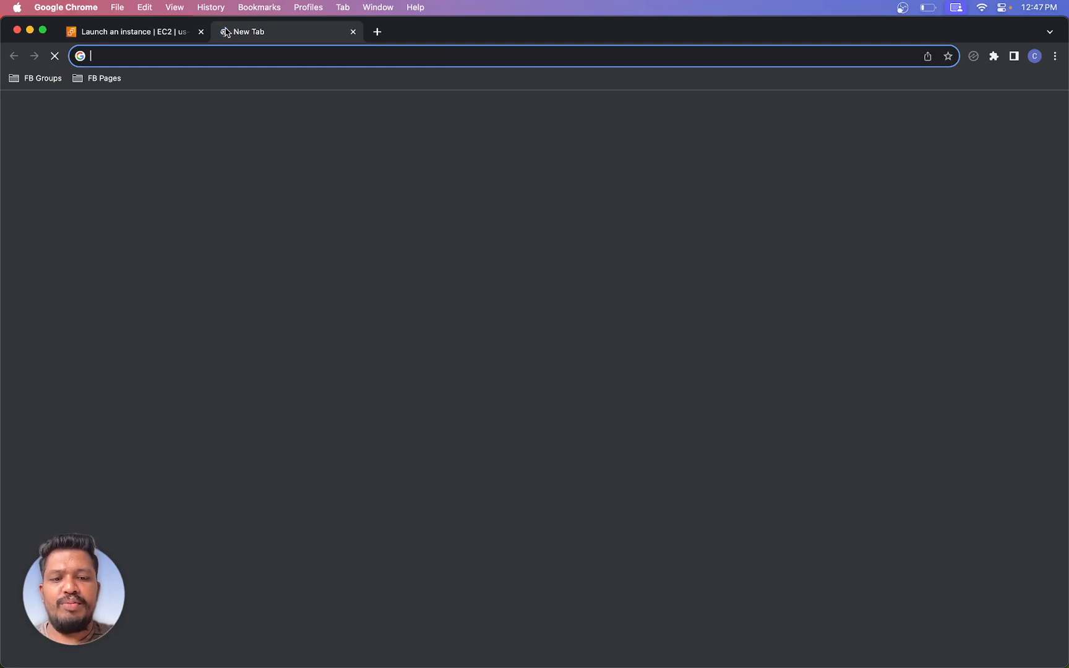
text(putt.or)
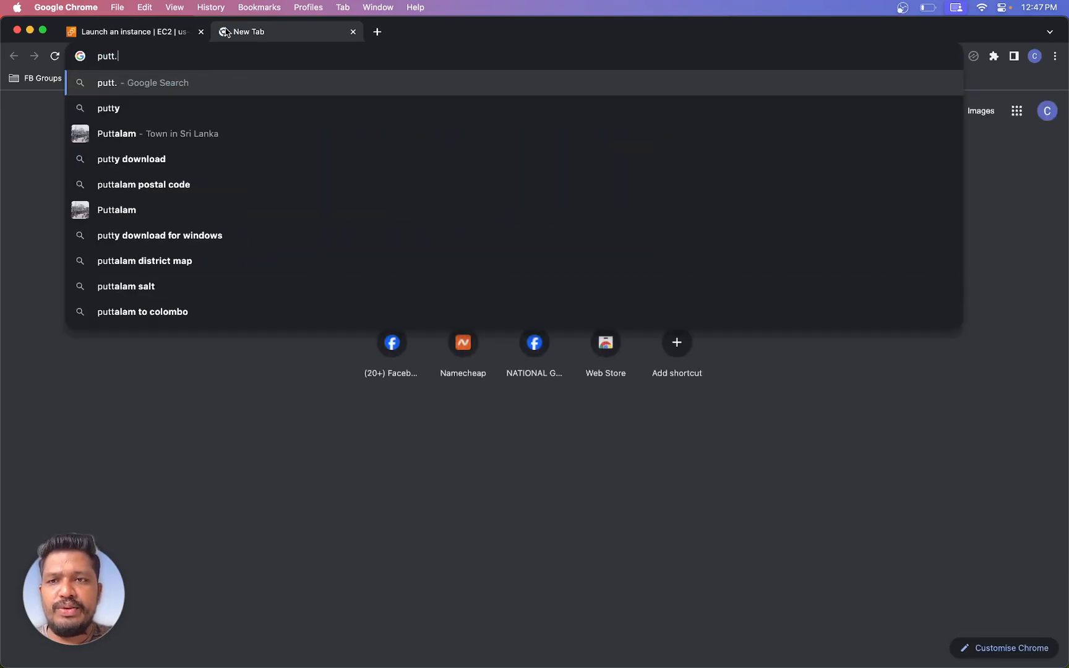
key(BackSpace)
key(BackSpace)
key(BackSpace)
text(y.o)
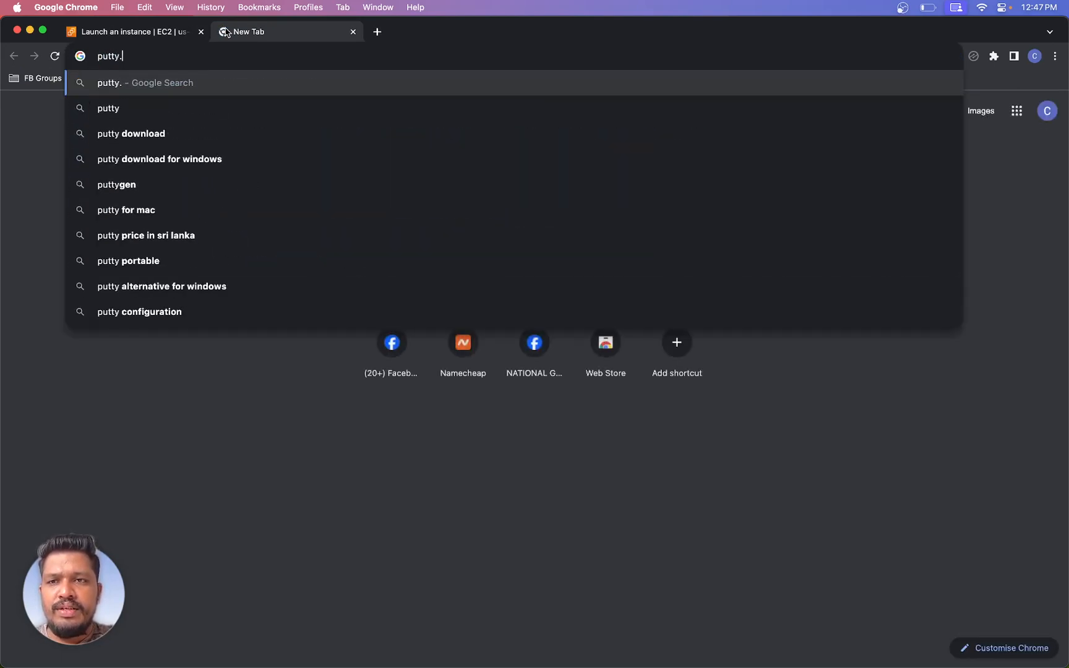
text(rg)
key(Return)
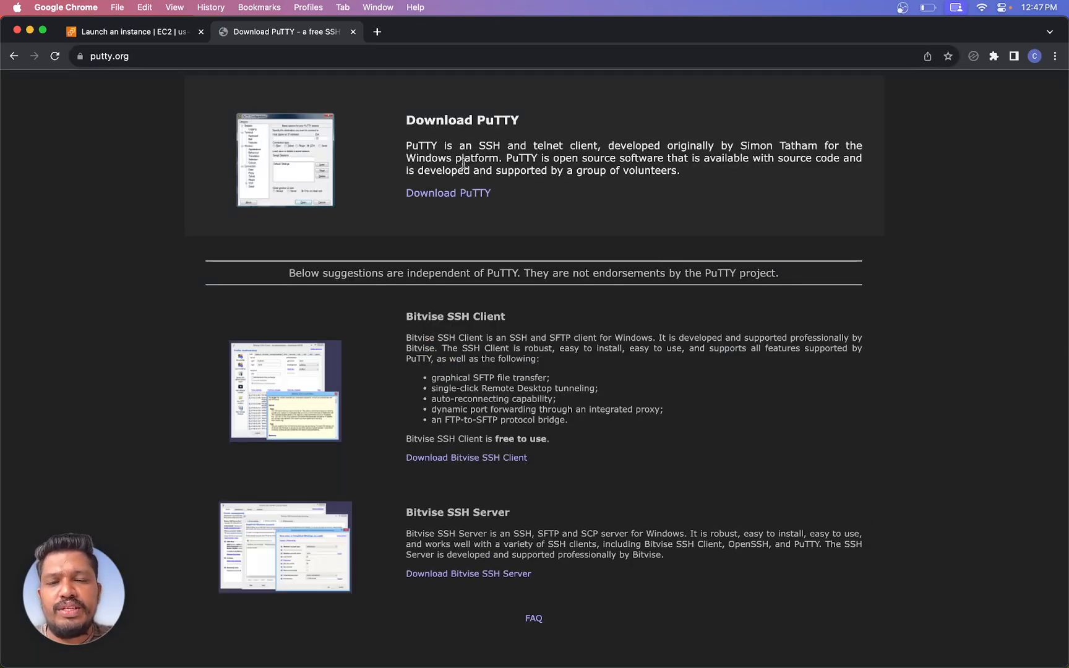
click(353, 31)
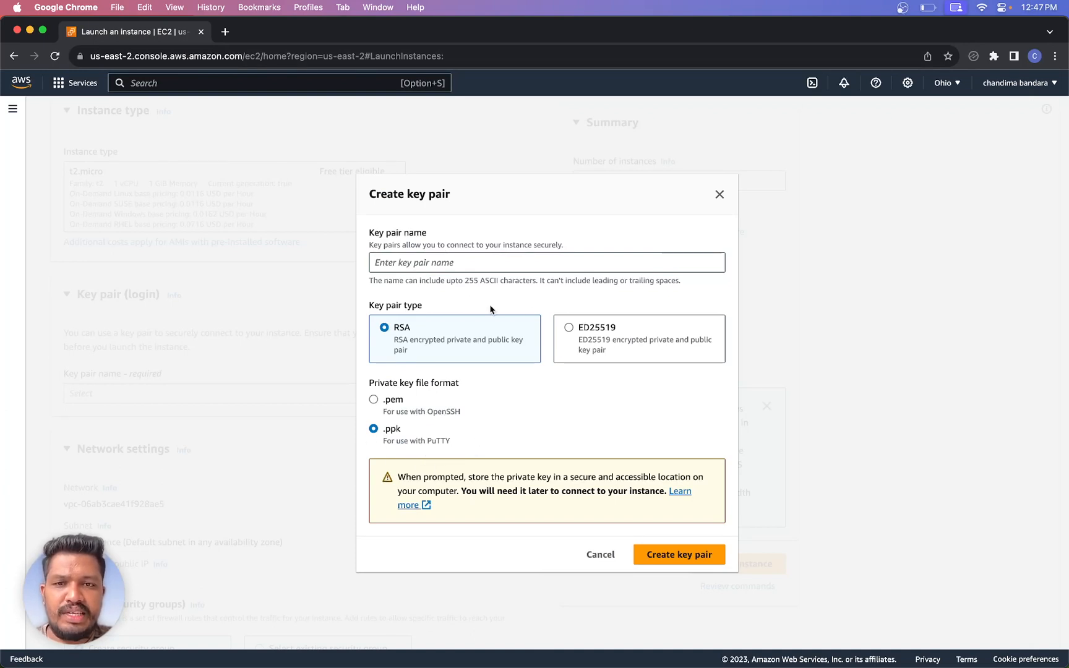
Name the key pair "mykey" and create it, downloading the private key file.
click(453, 254)
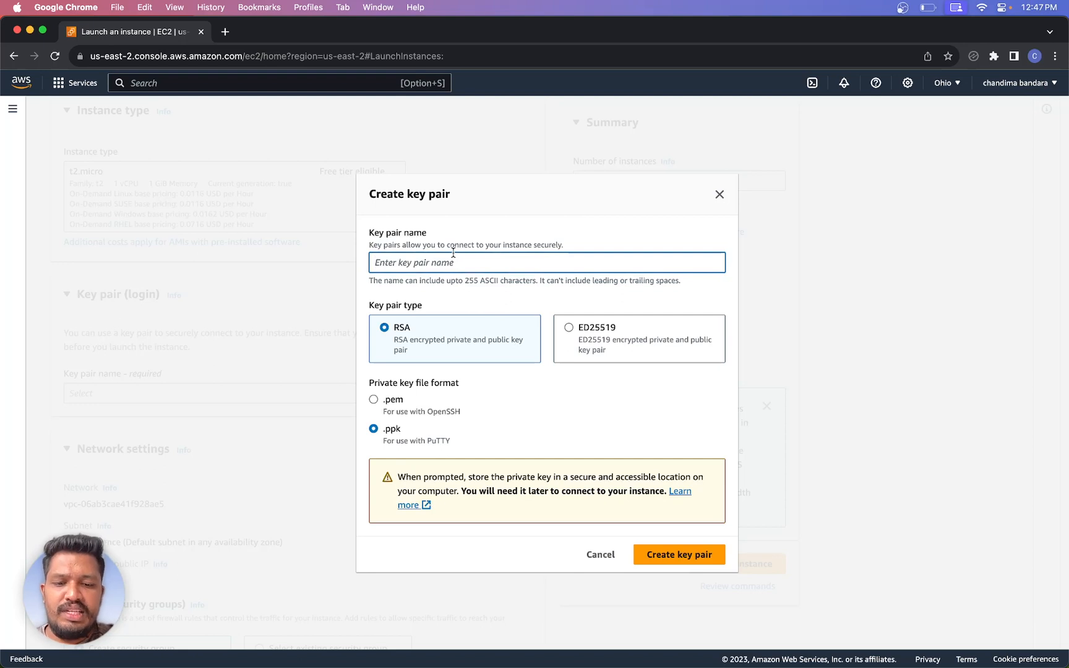
text(mykey)
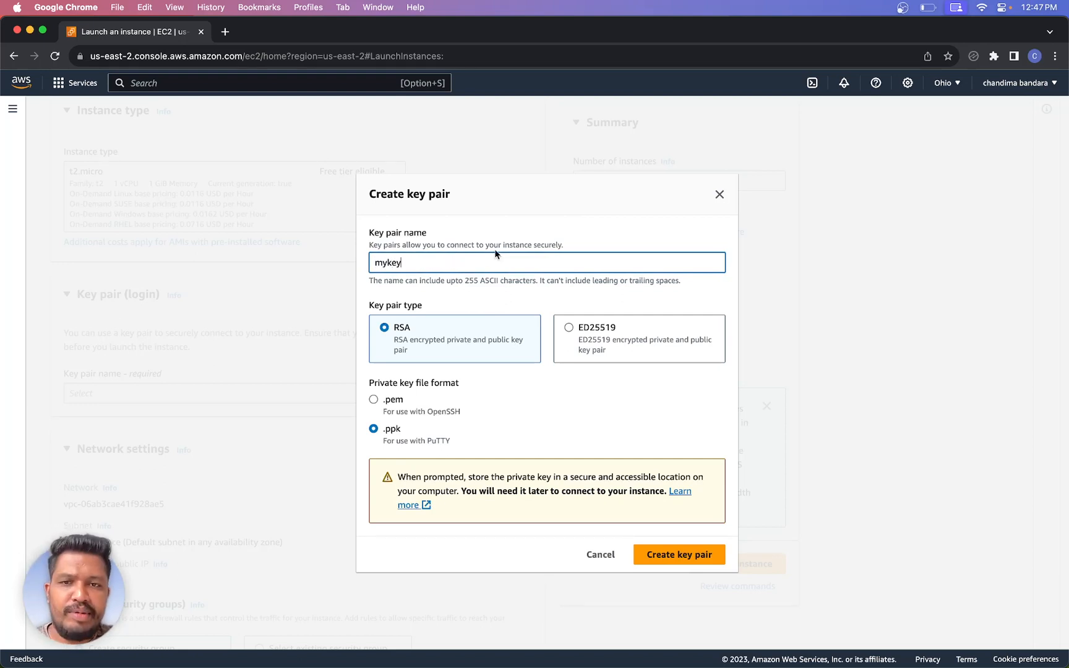
click(601, 413)
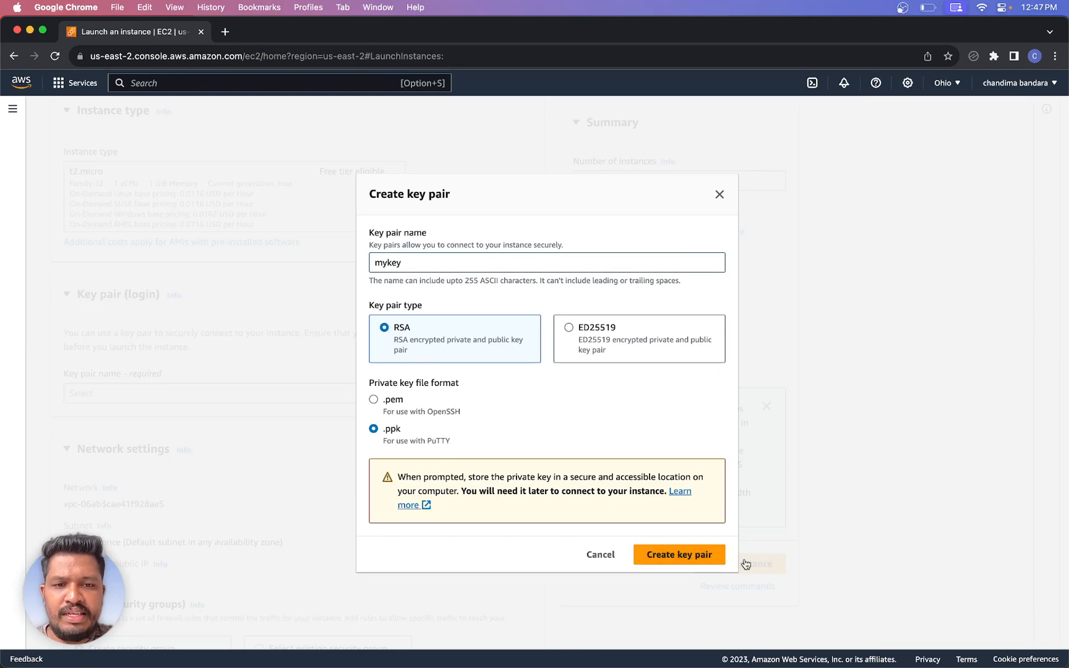
click(694, 562)
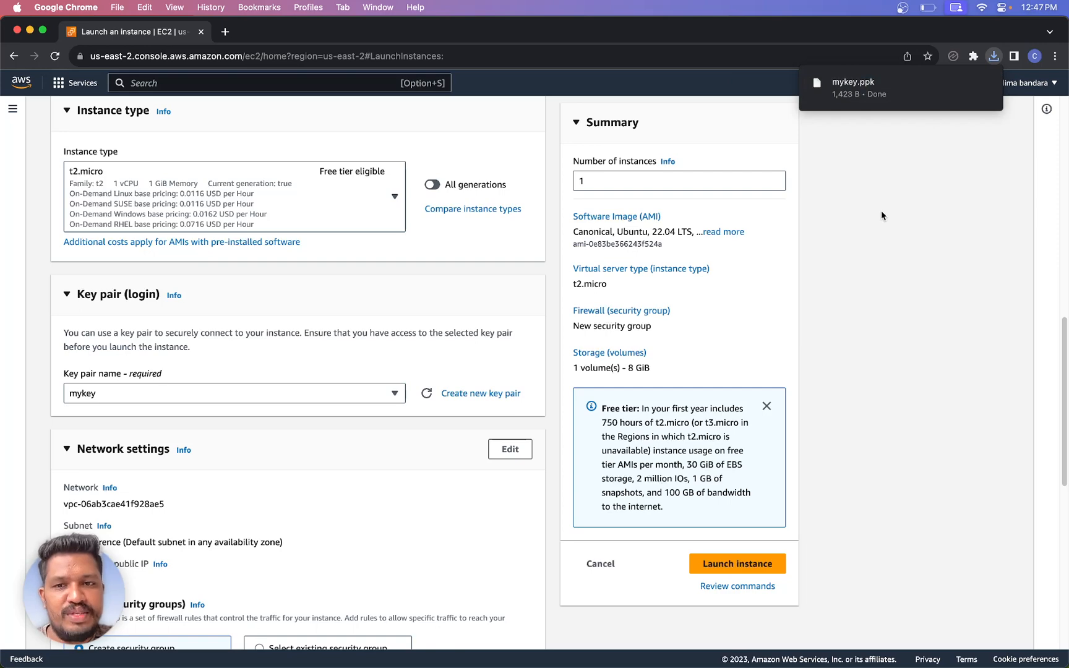
Allow HTTPS traffic from the internet in the new security group's firewall rules.
scroll(374, 318, down, 3)
scroll(385, 322, down, 2)
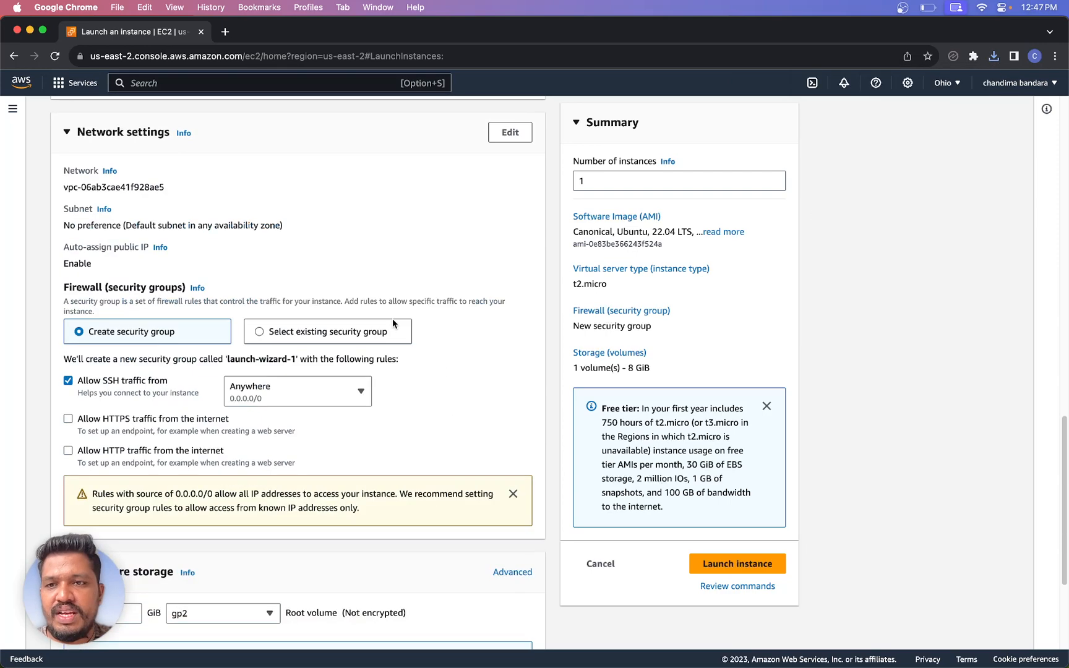
scroll(312, 313, down, 1)
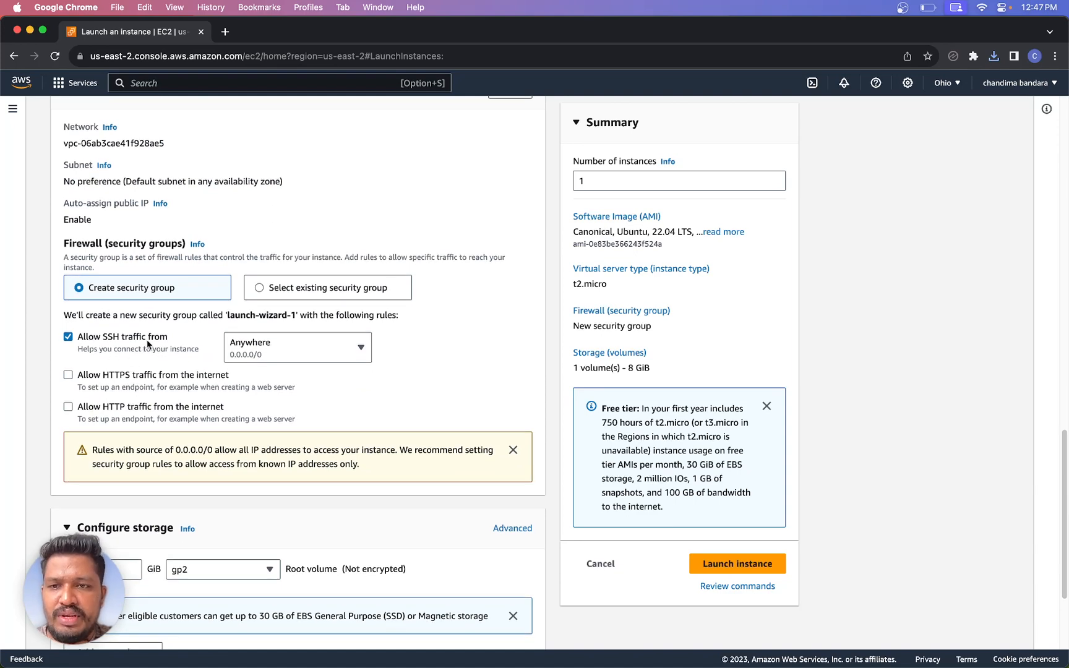
scroll(160, 340, down, 2)
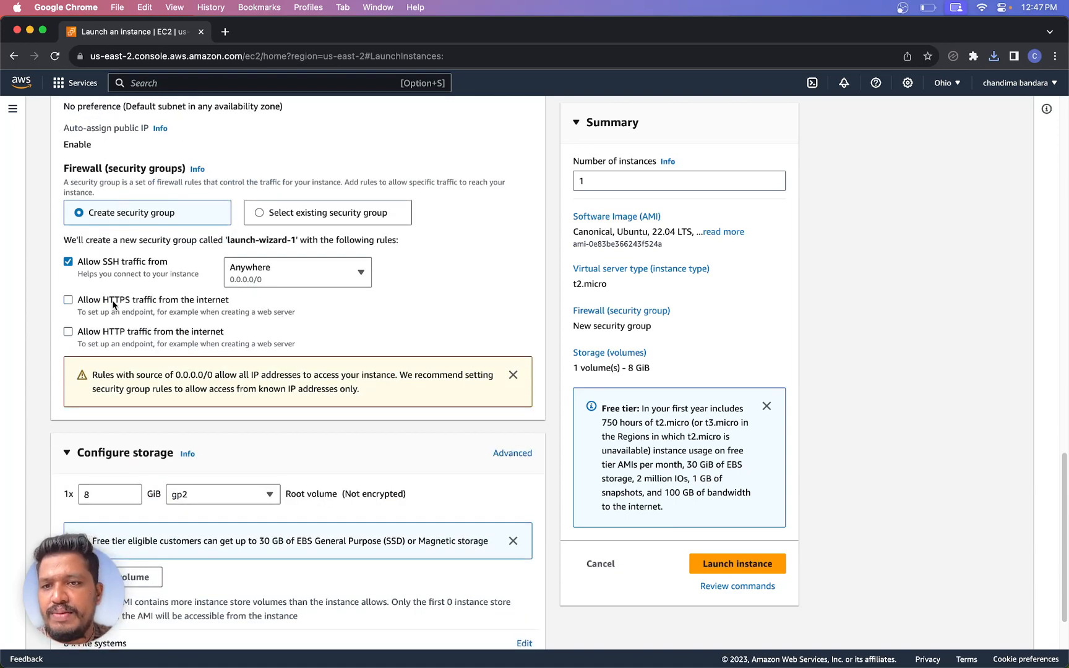
click(69, 300)
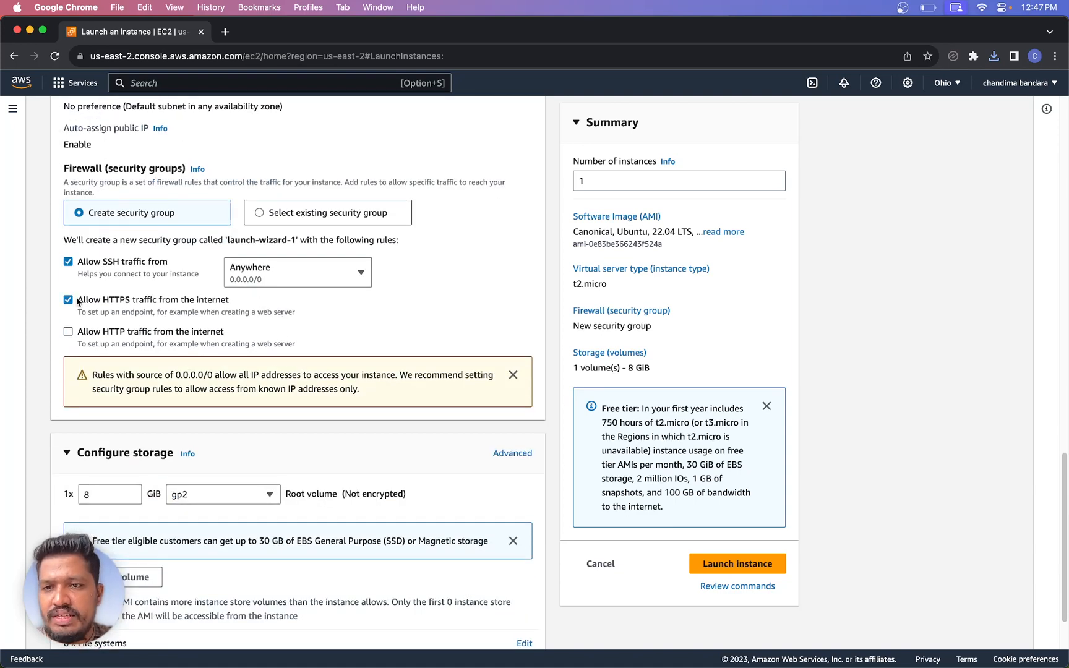
Allow HTTP traffic from the internet in the new security group's firewall rules.
click(68, 331)
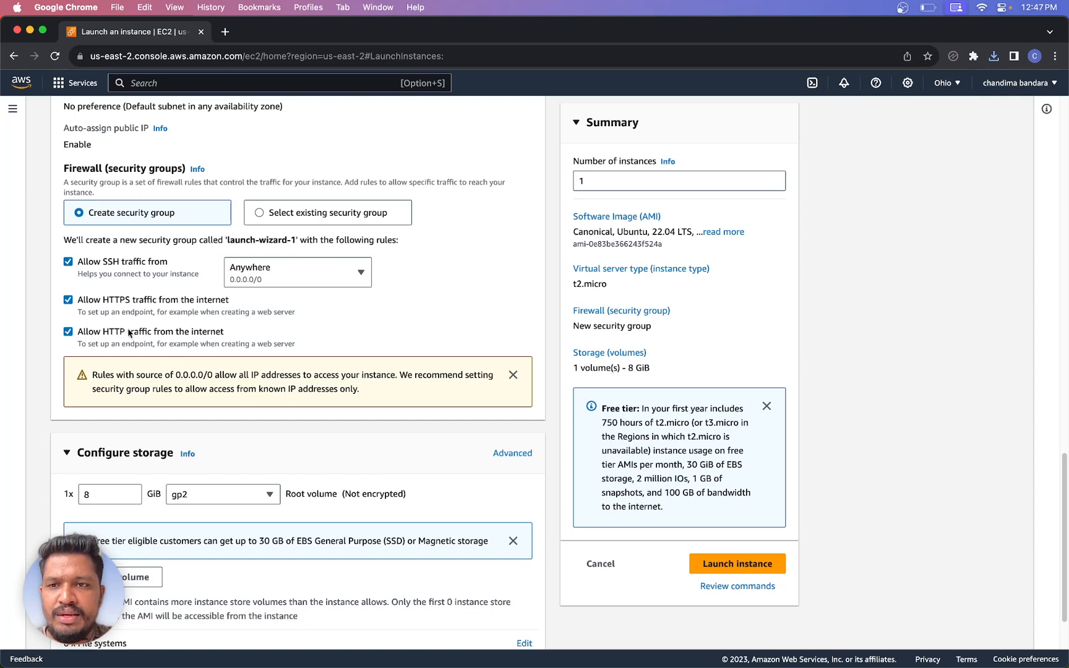
Set the root EBS volume's size to 30 GiB in the instance's storage configuration.
scroll(279, 310, down, 5)
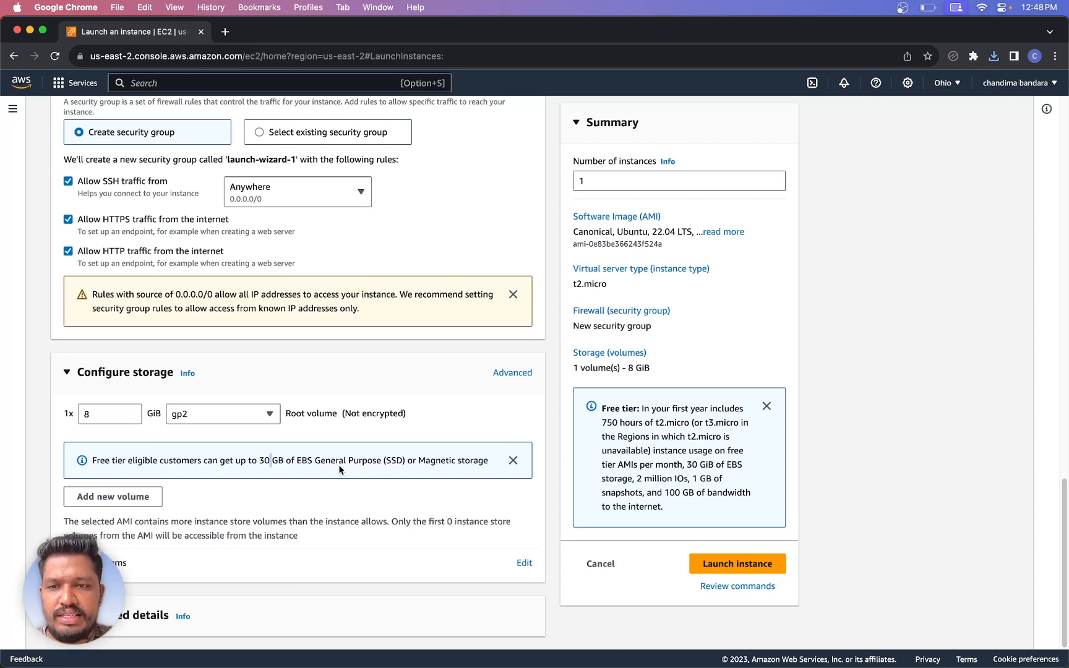
click(104, 415)
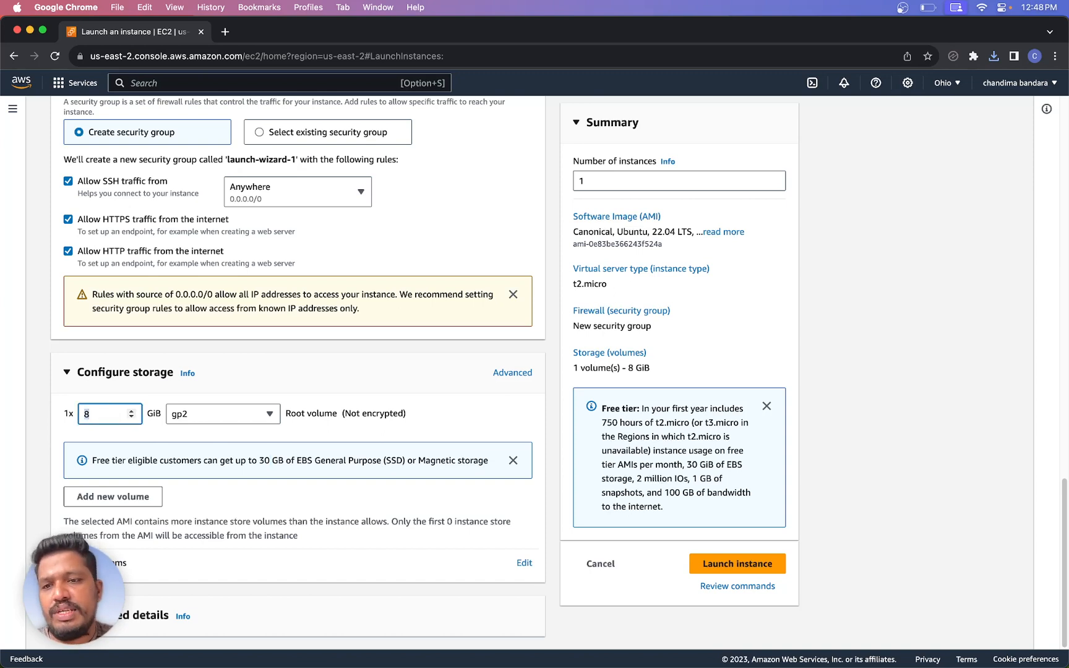
key(BackSpace)
text(3)
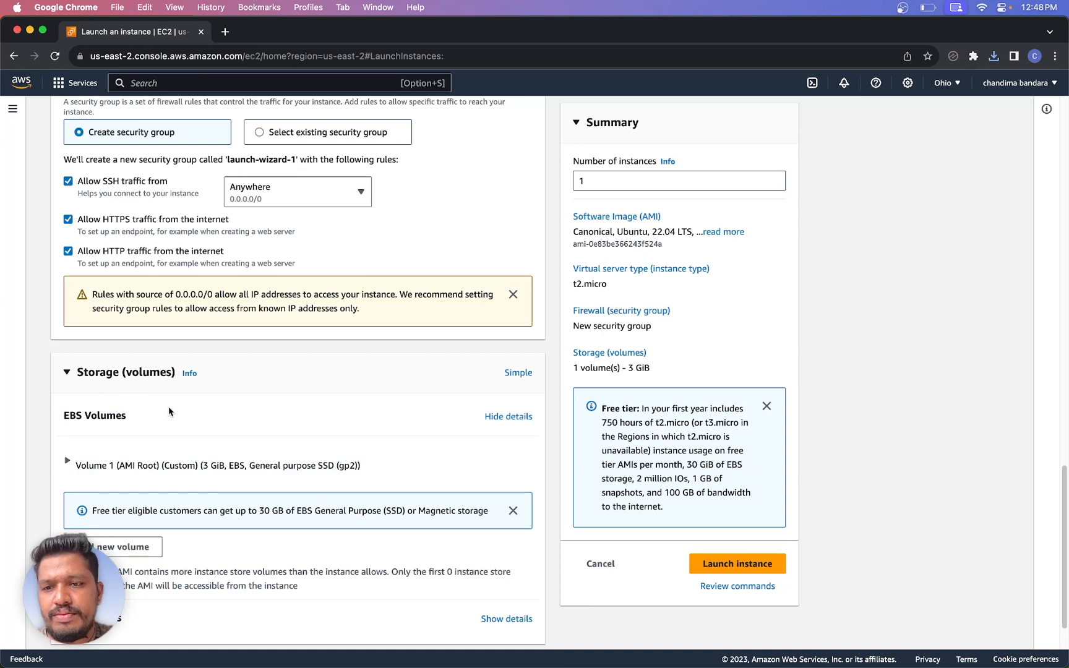
scroll(192, 412, down, 2)
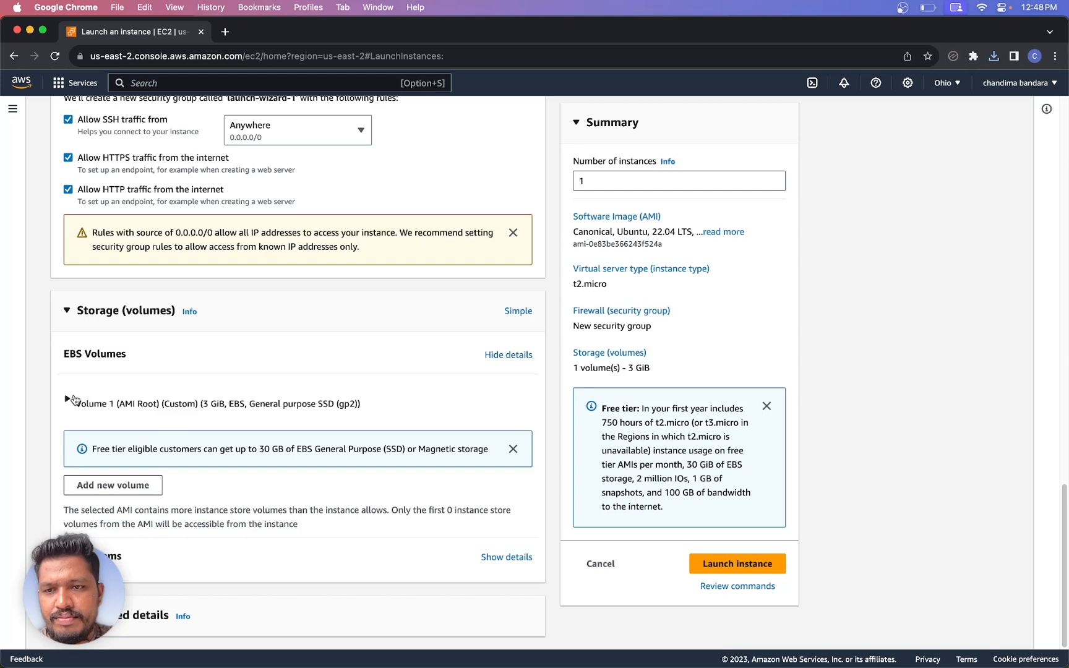
click(326, 384)
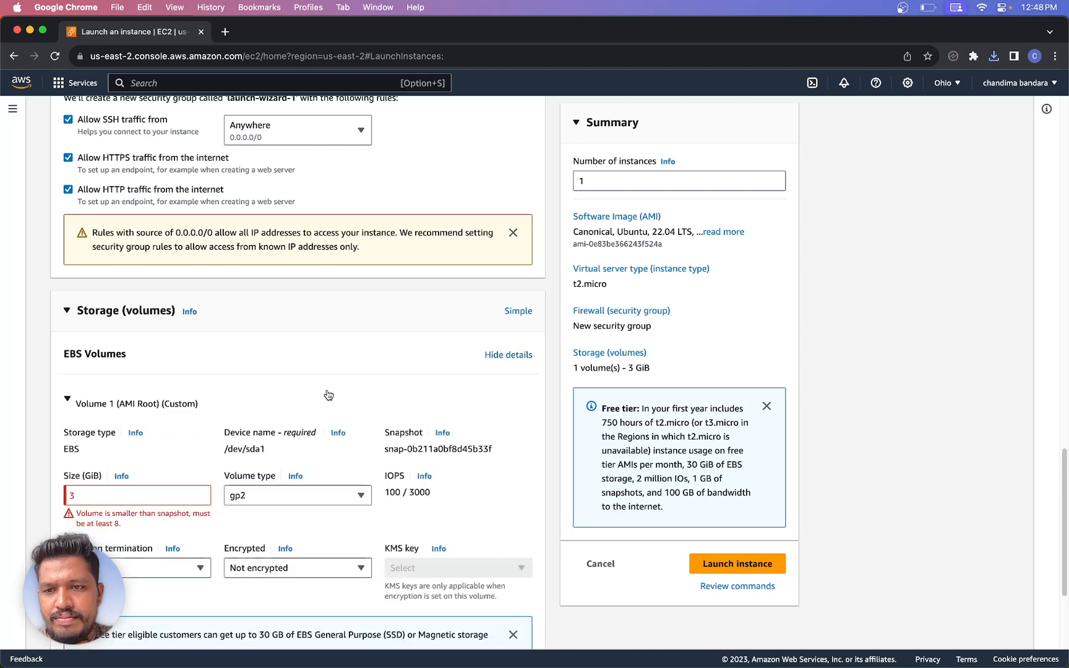
scroll(284, 402, down, 2)
click(122, 432)
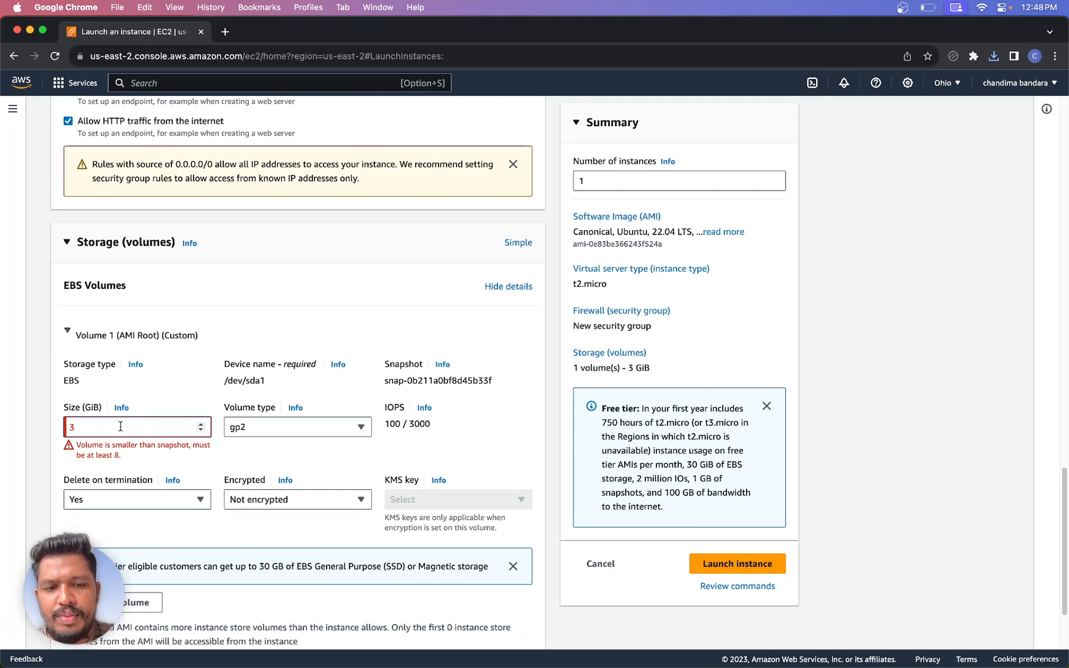
text(0)
click(240, 414)
scroll(240, 414, down, 3)
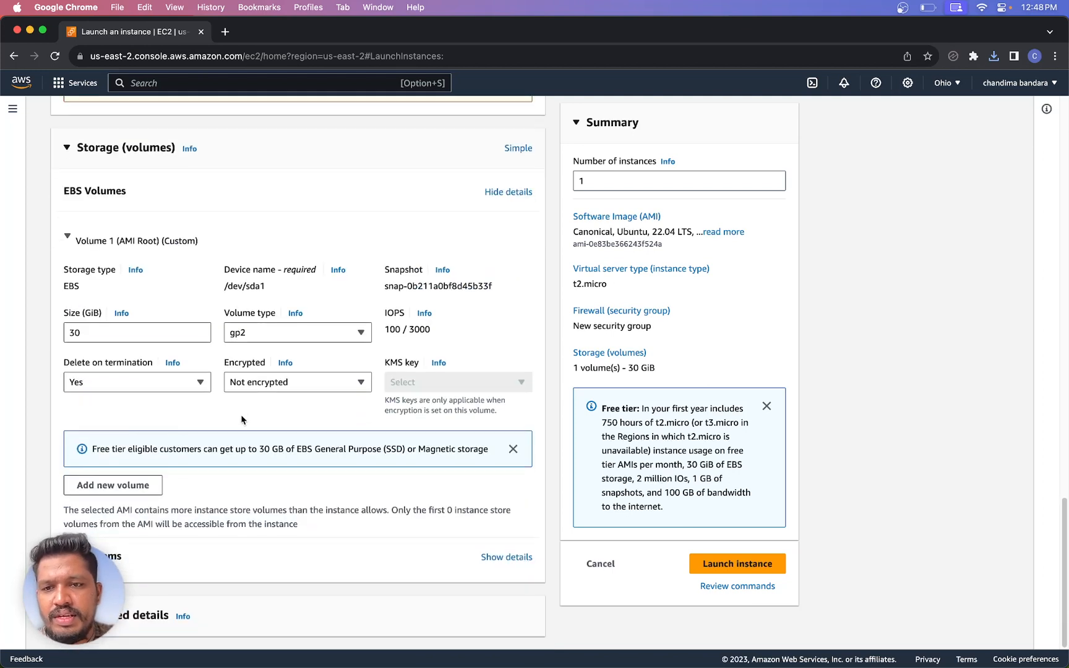
Try the Encrypted option for the root volume and set it back to Not encrypted.
click(253, 385)
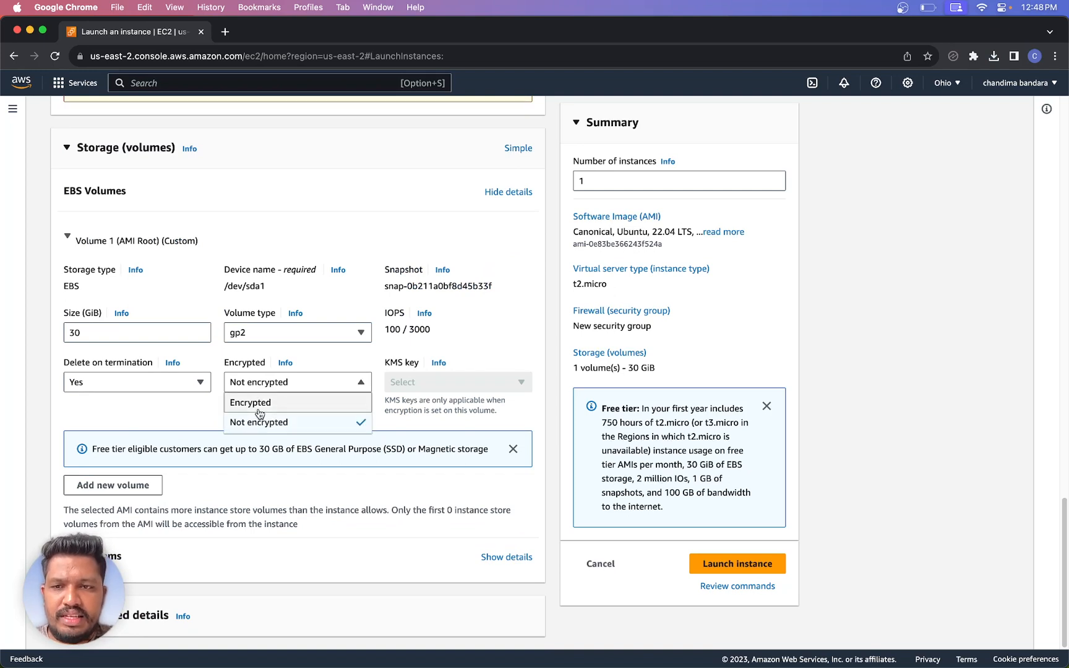
click(258, 403)
click(275, 408)
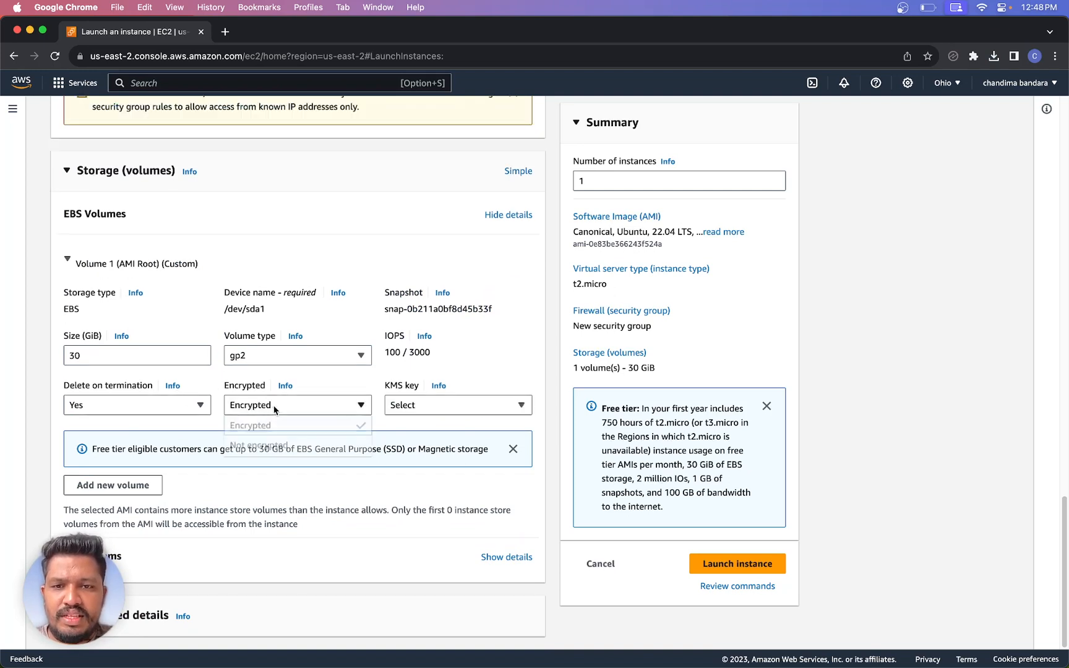
click(259, 442)
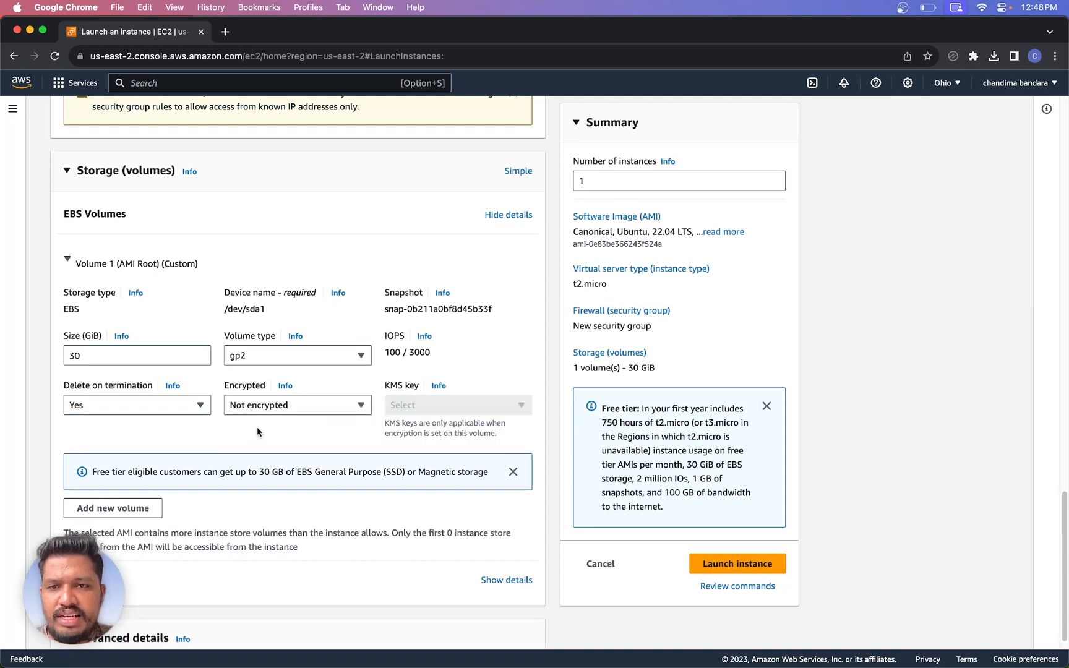
Look through the volume types available for the root volume and dismiss the free tier storage notice.
click(281, 351)
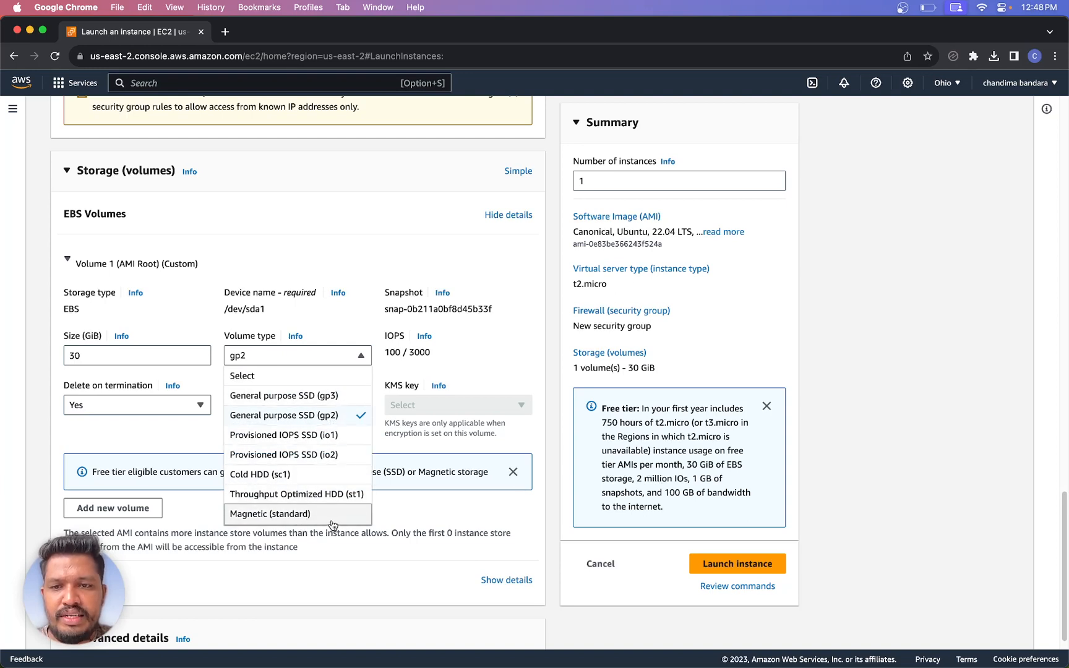
click(456, 373)
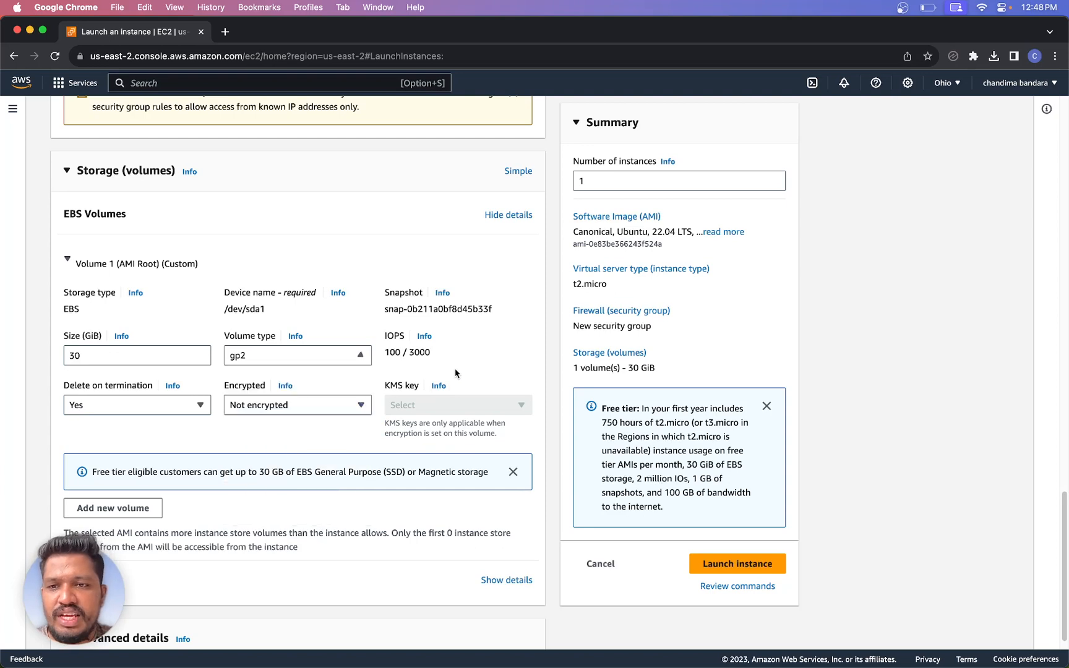
click(513, 473)
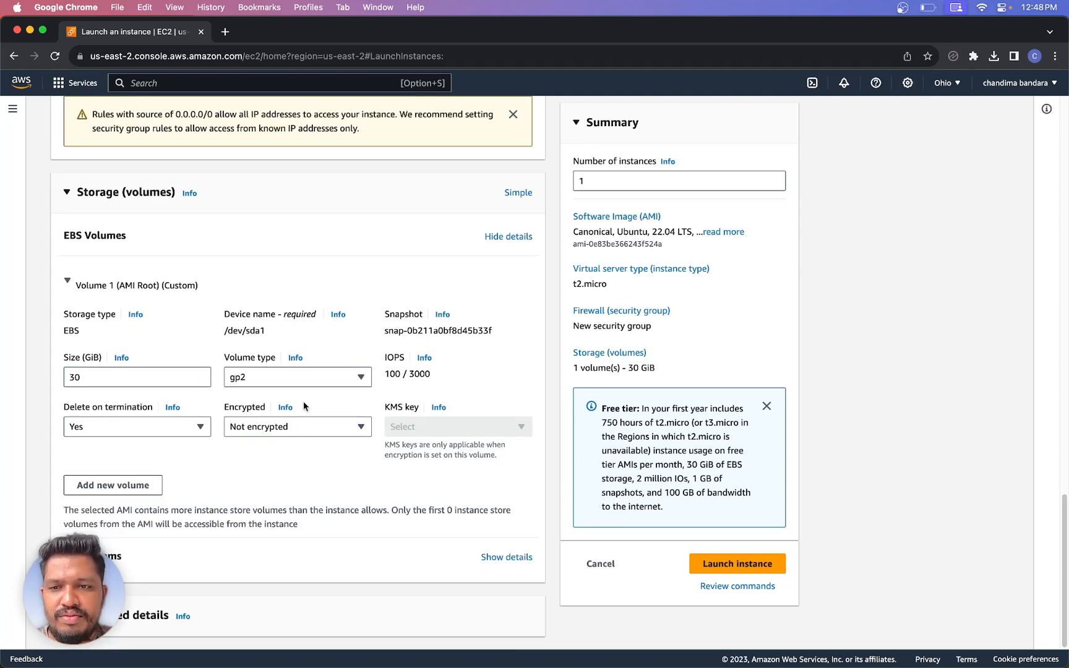
Launch the configured instance and open the list of all instances.
scroll(503, 463, up, 15)
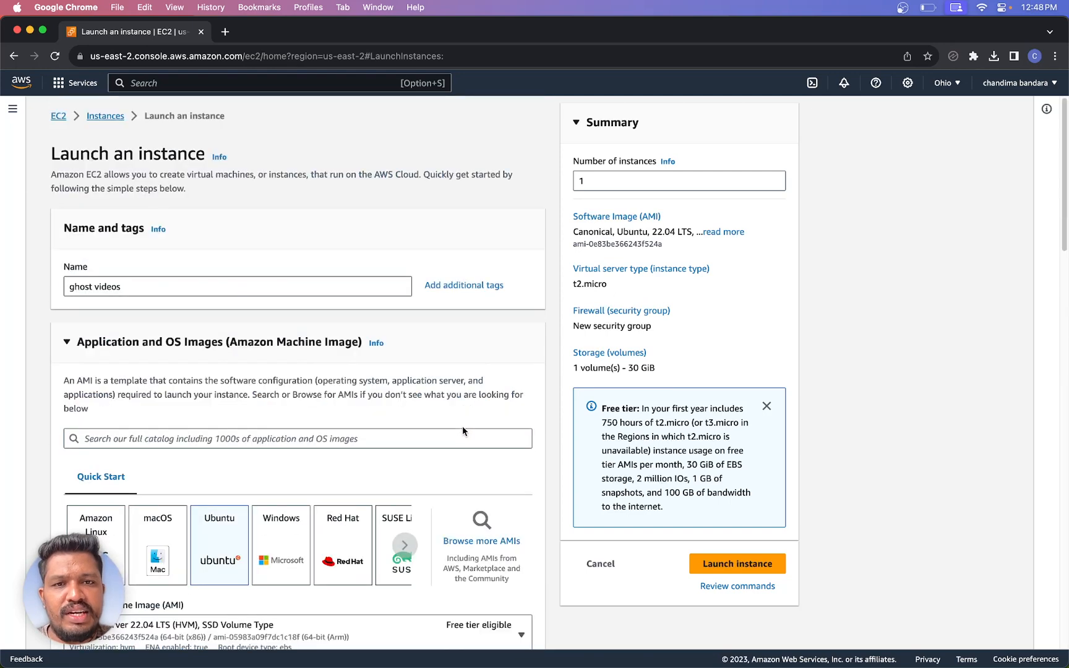
click(763, 568)
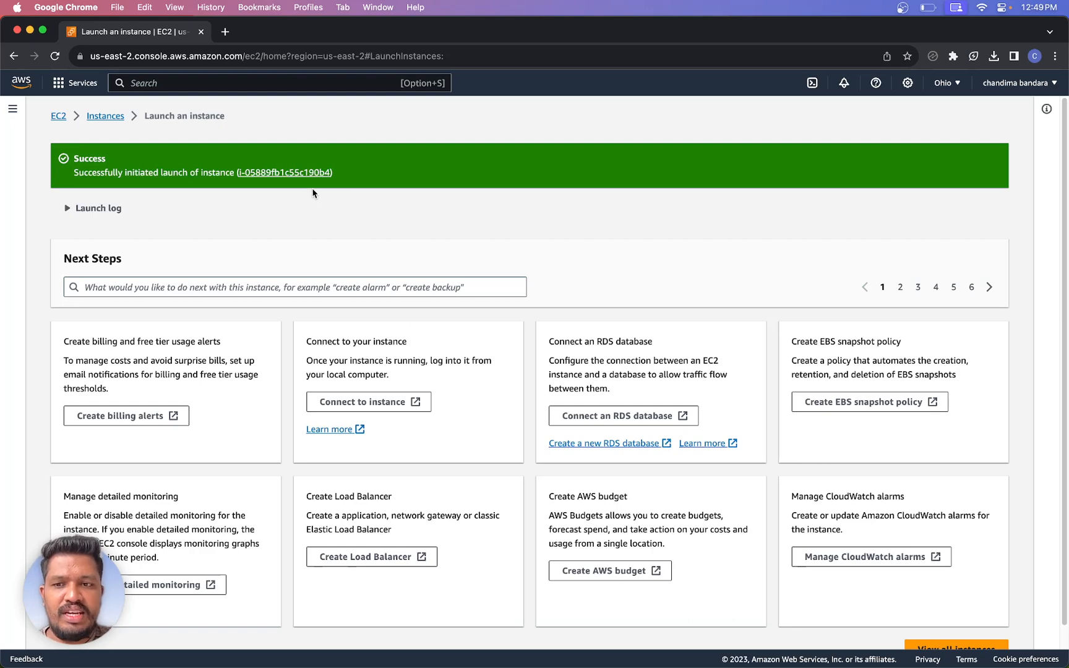
scroll(313, 193, down, 1)
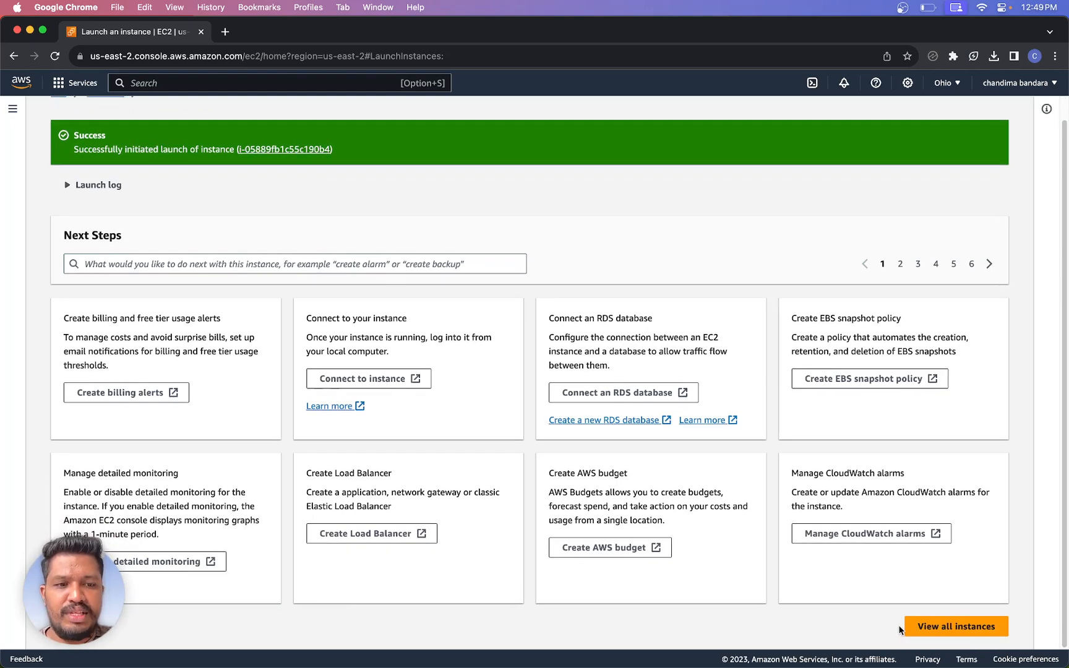
click(920, 627)
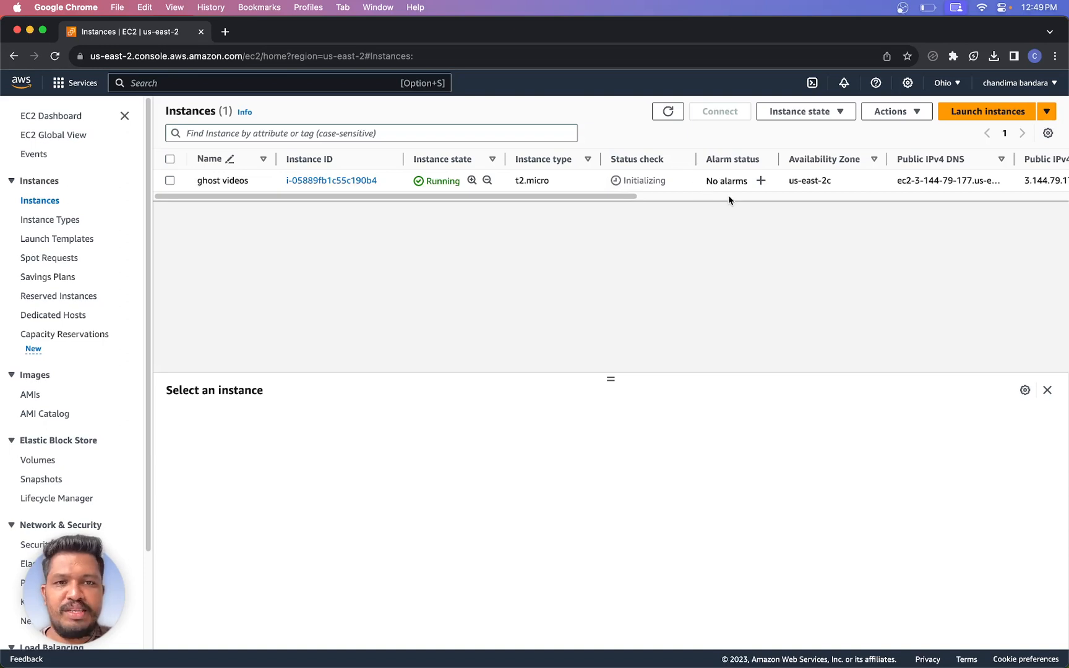
drag(729, 196, 283, 194)
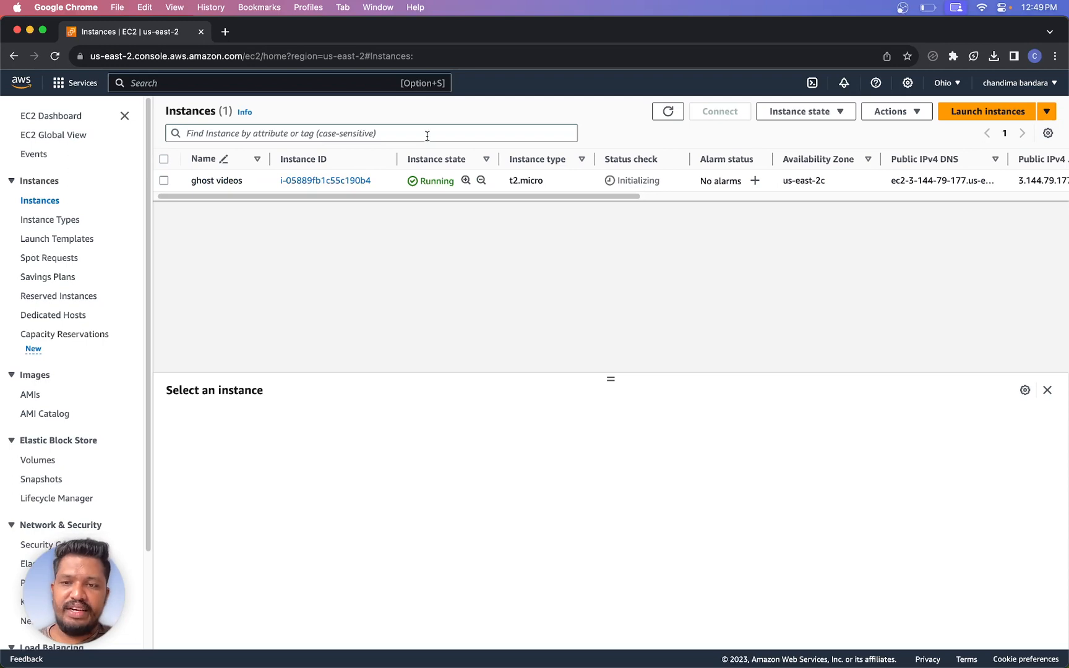